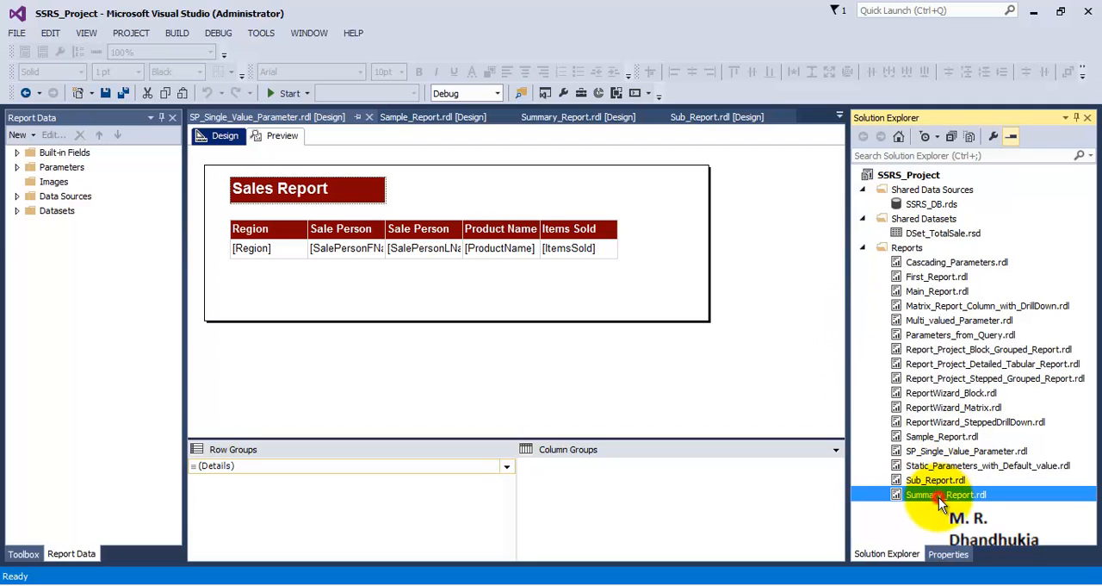
Open Sample_Report.rdl from the project, preview it, and return to its design layout
double_click(925, 437)
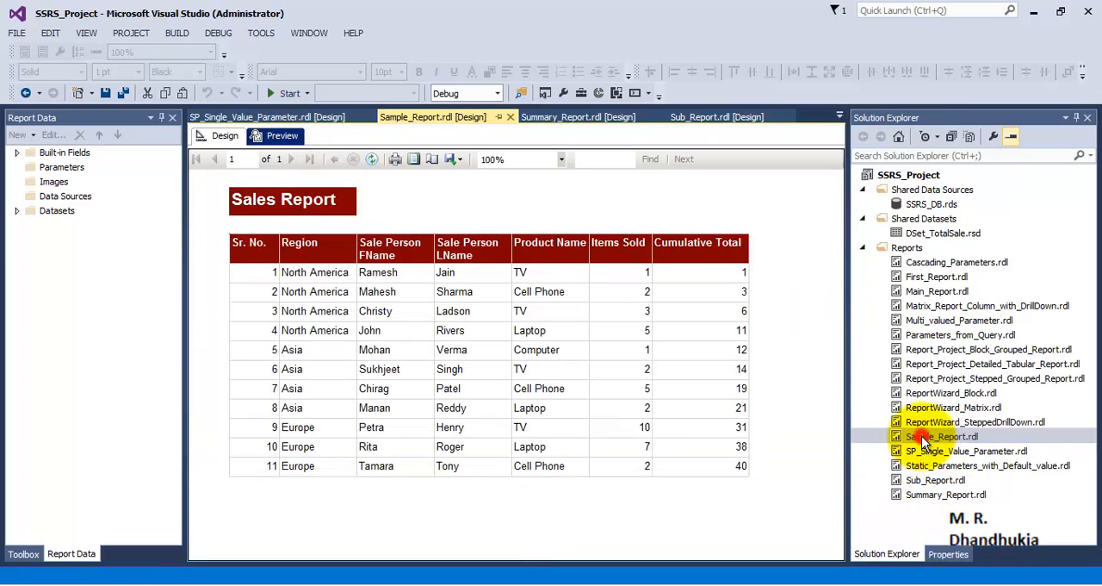
left_click(223, 136)
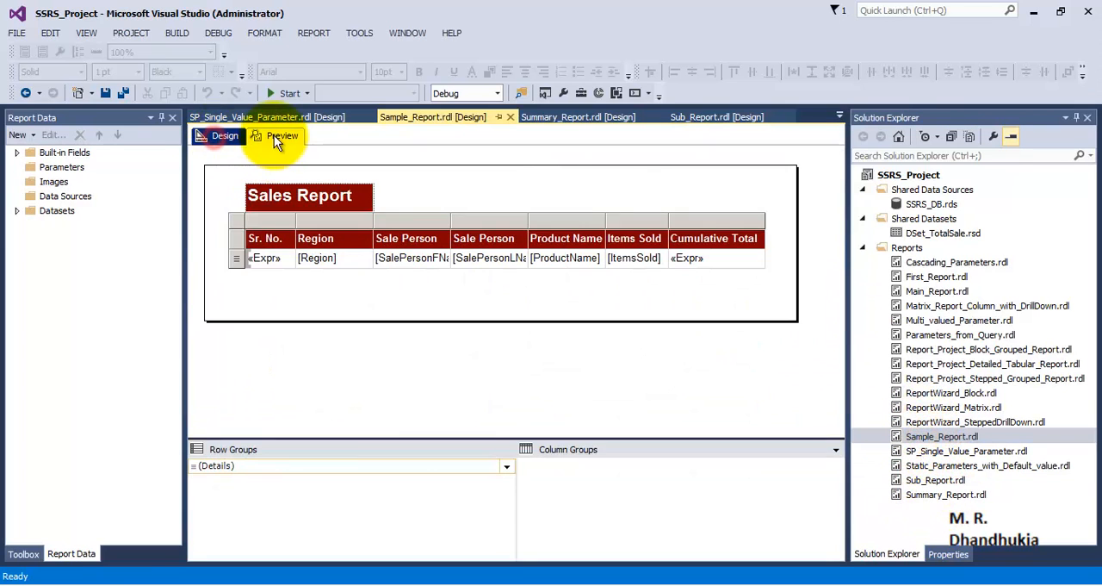
left_click(278, 136)
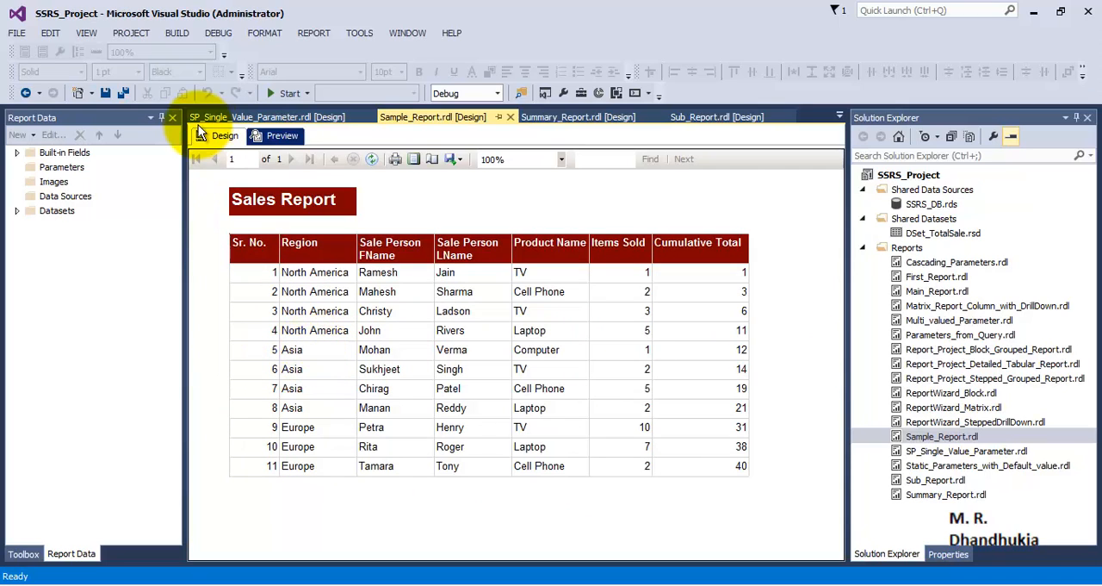
left_click(225, 138)
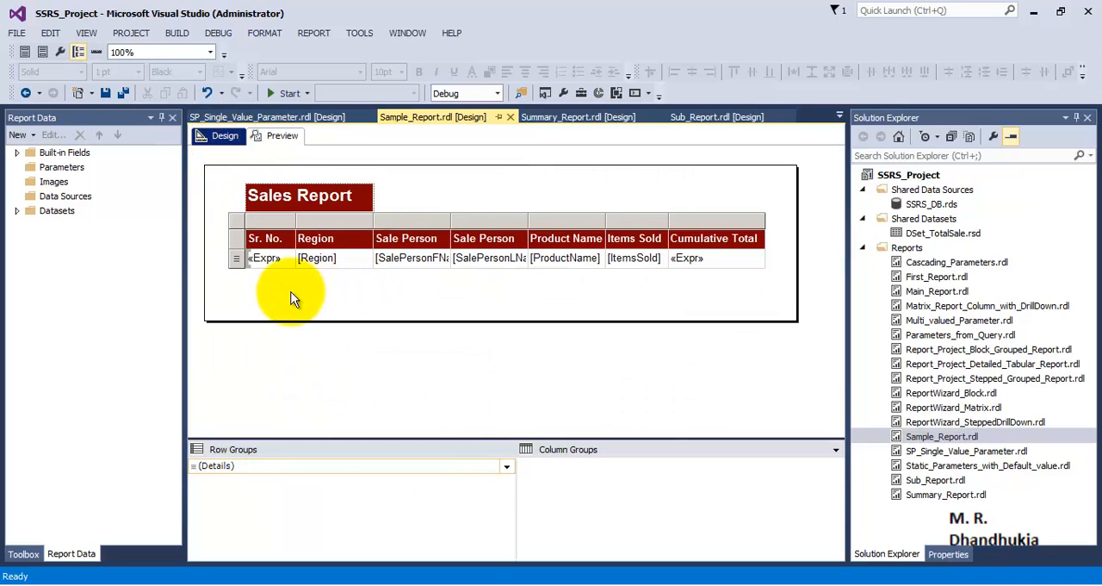
right_click(236, 256)
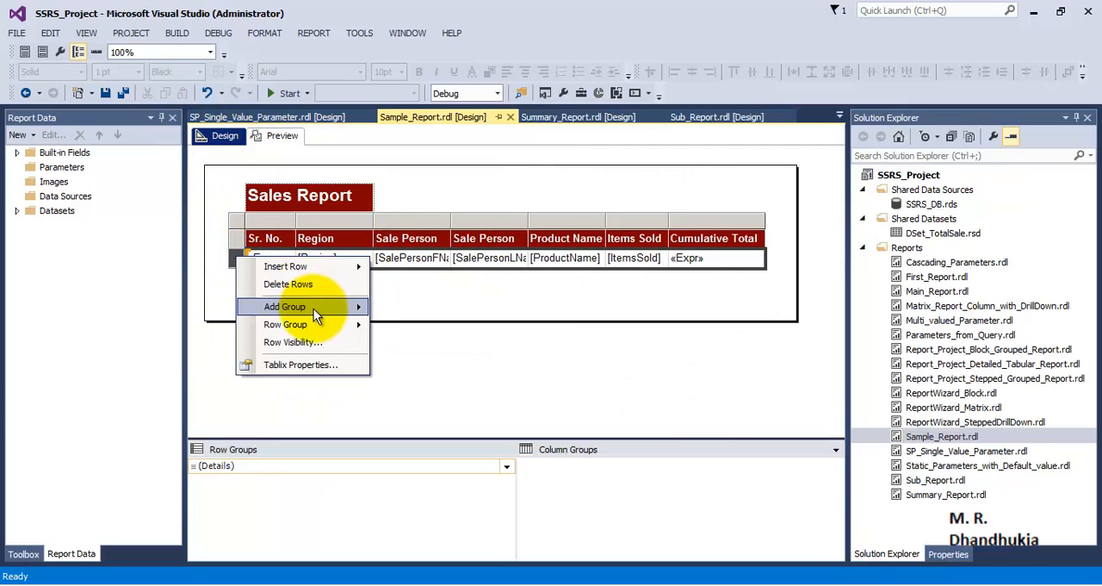
mouse_move(314, 308)
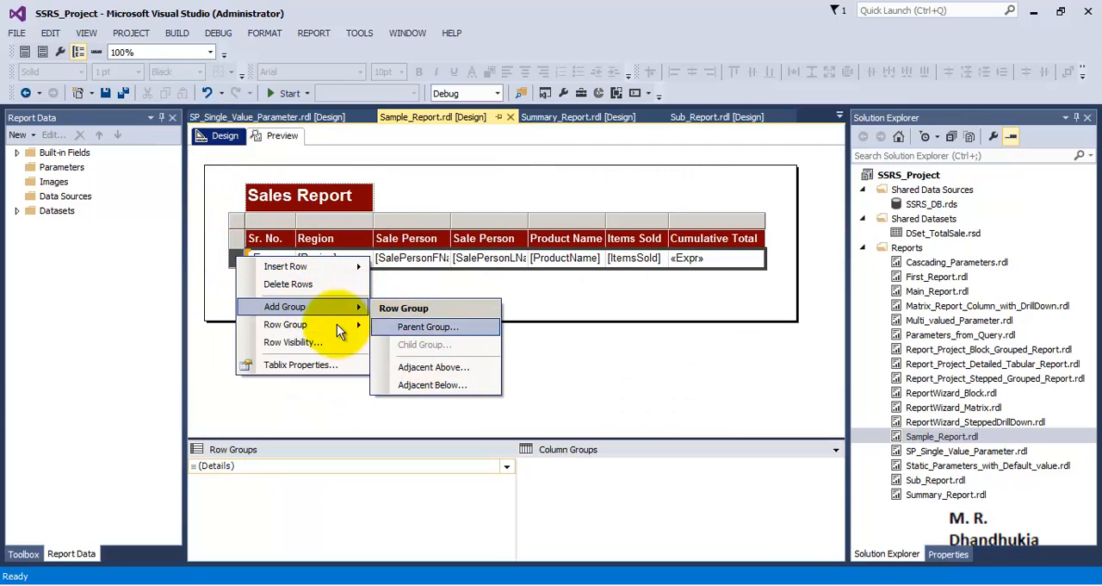
left_click(590, 350)
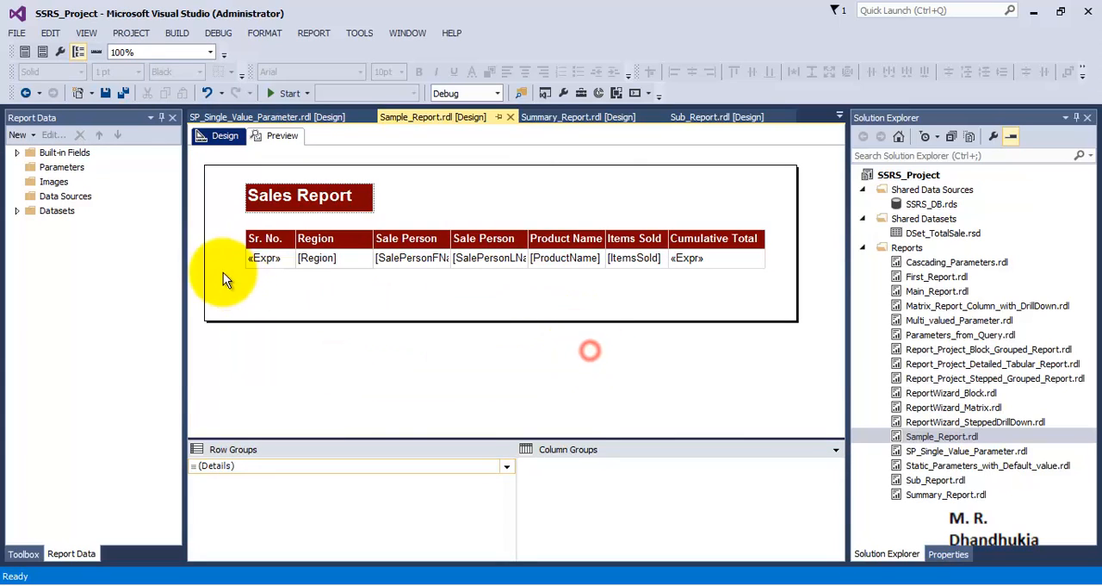
Add a parent row group to the table's details row and start its group expression with the Ceiling function
left_click(249, 258)
right_click(236, 260)
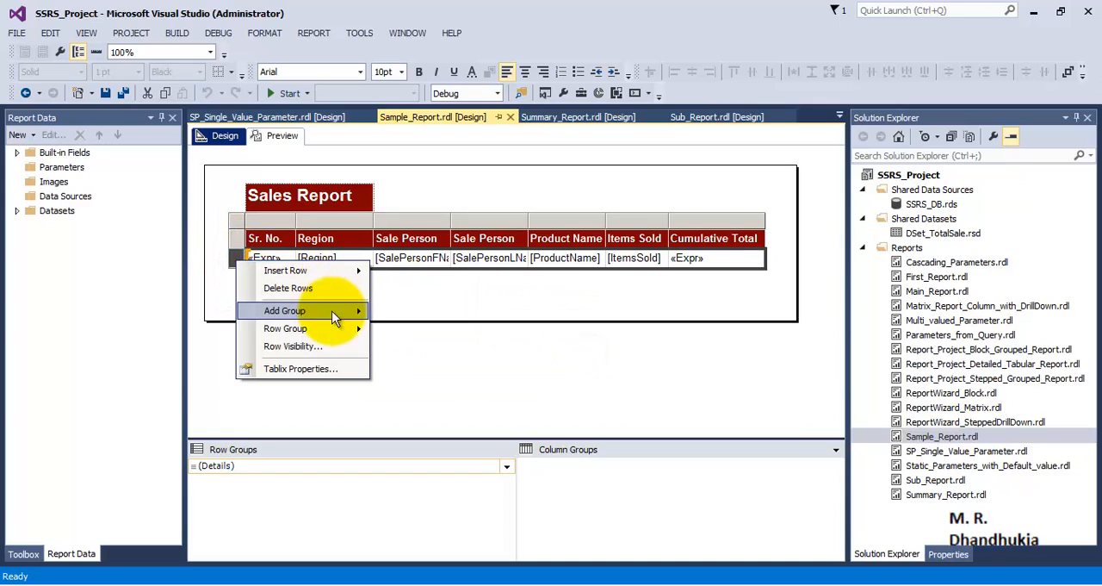
mouse_move(349, 327)
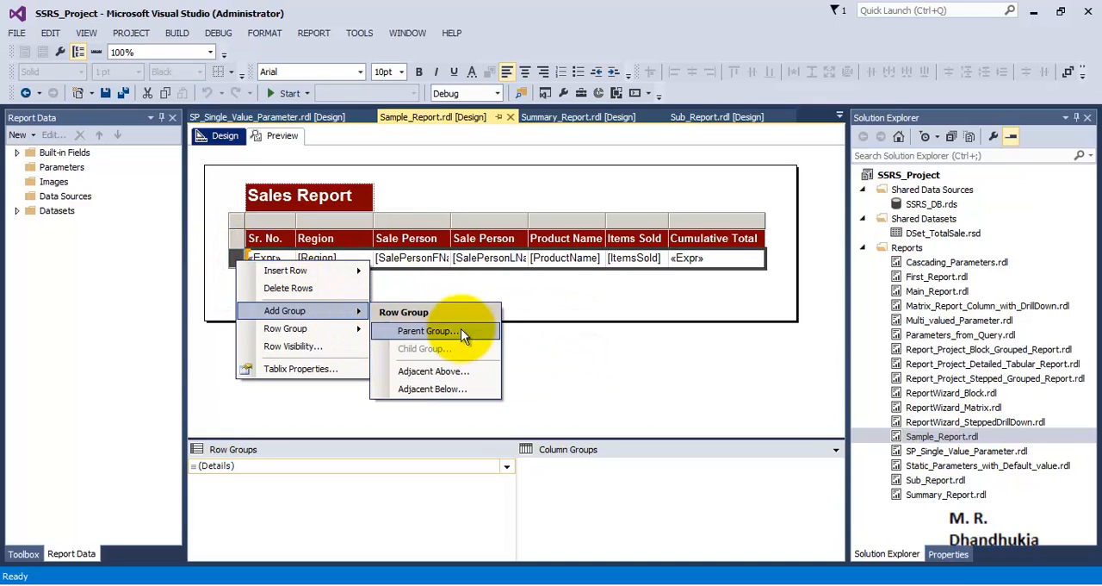
left_click(461, 330)
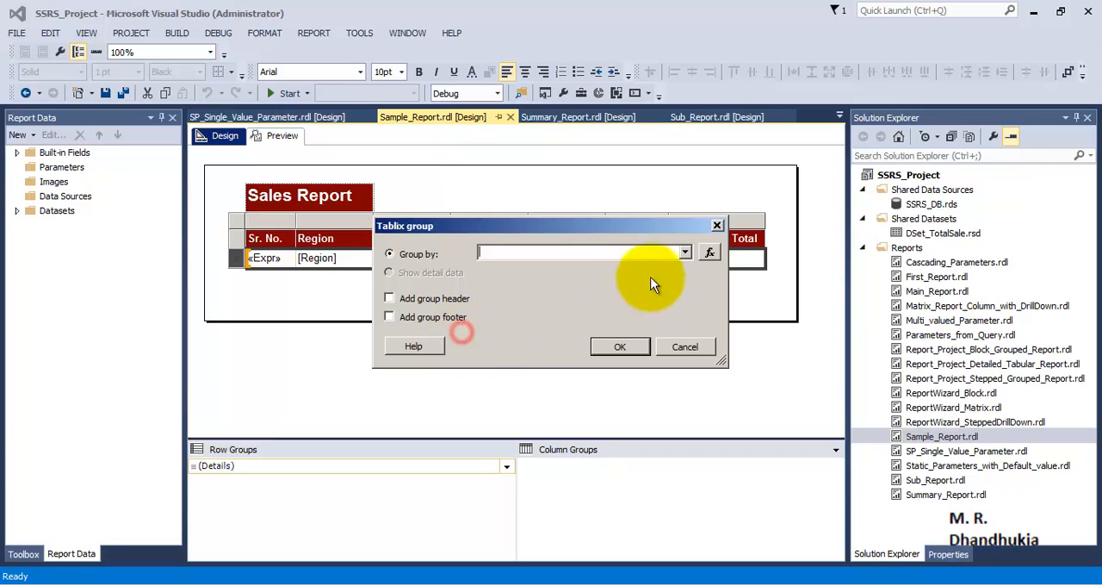
left_click(708, 251)
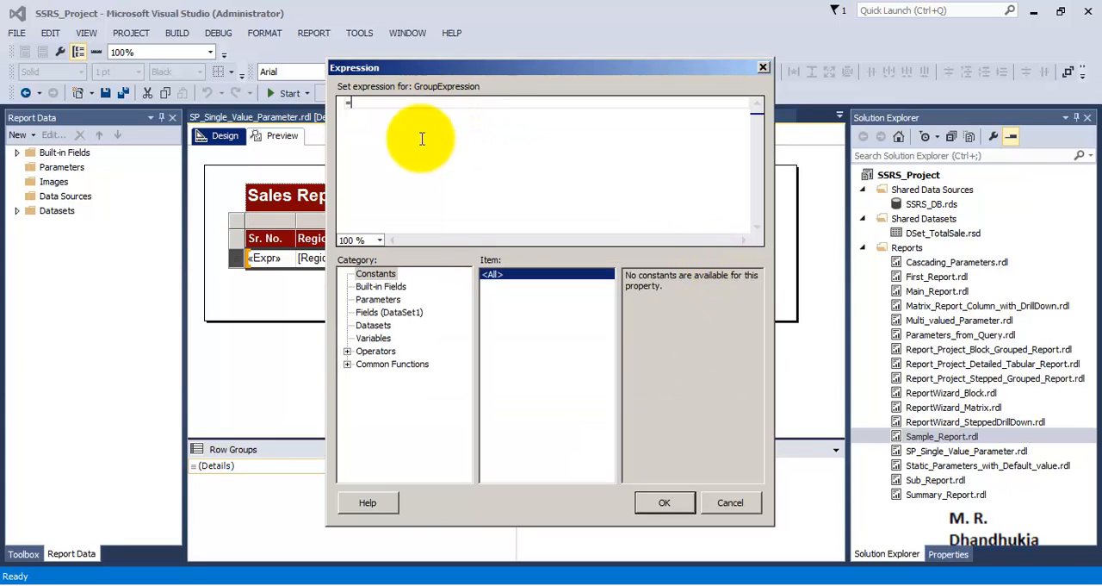
left_click(347, 363)
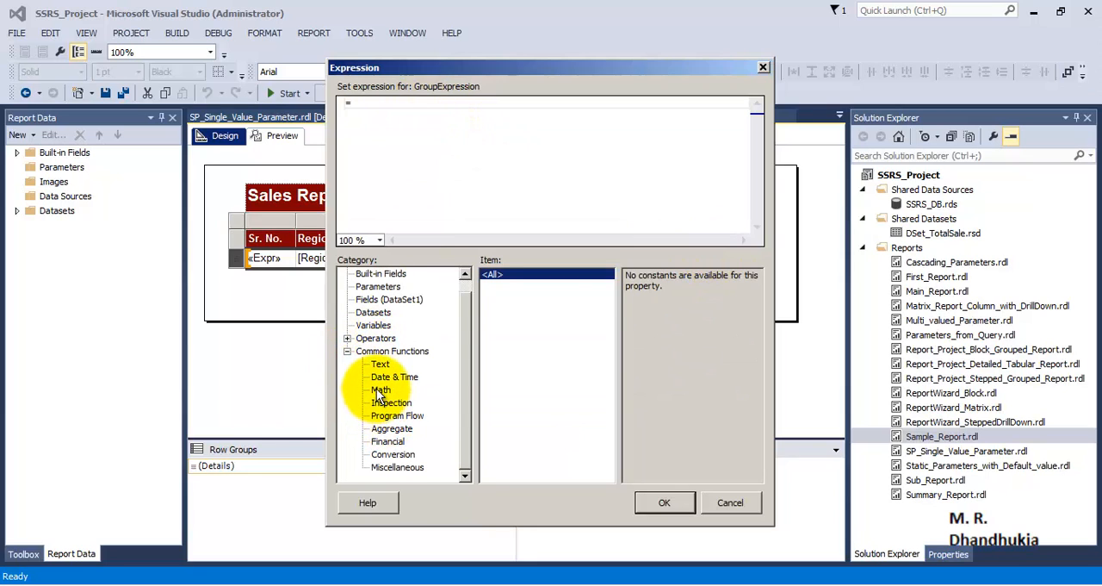
left_click(380, 391)
double_click(498, 338)
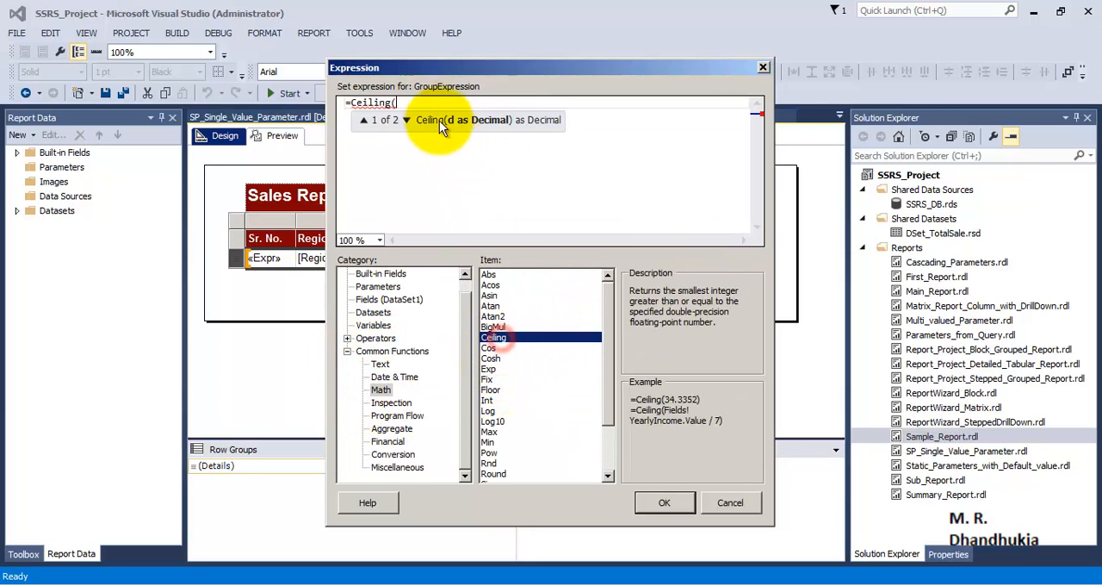
type(")")
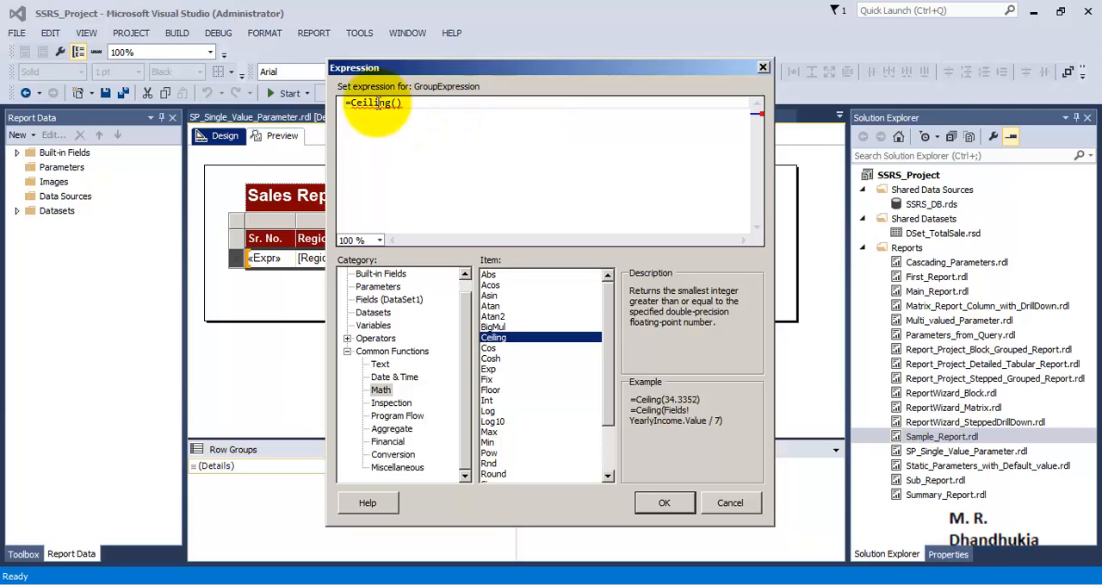
Complete the group expression as =Ceiling(RowNumber(Nothing)/5) and apply the new parent group
left_click(399, 103)
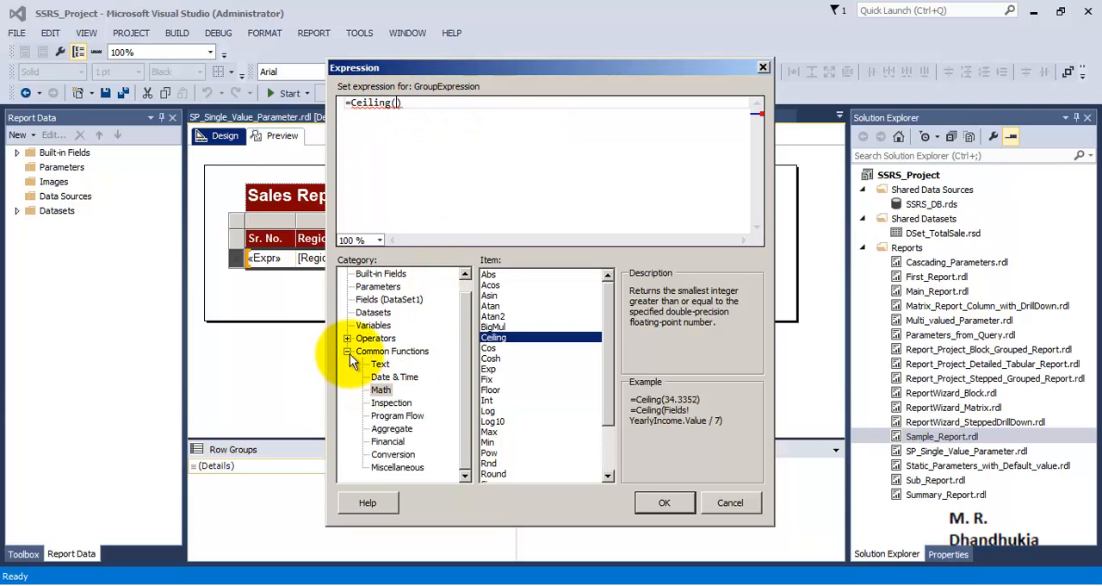
left_click(397, 467)
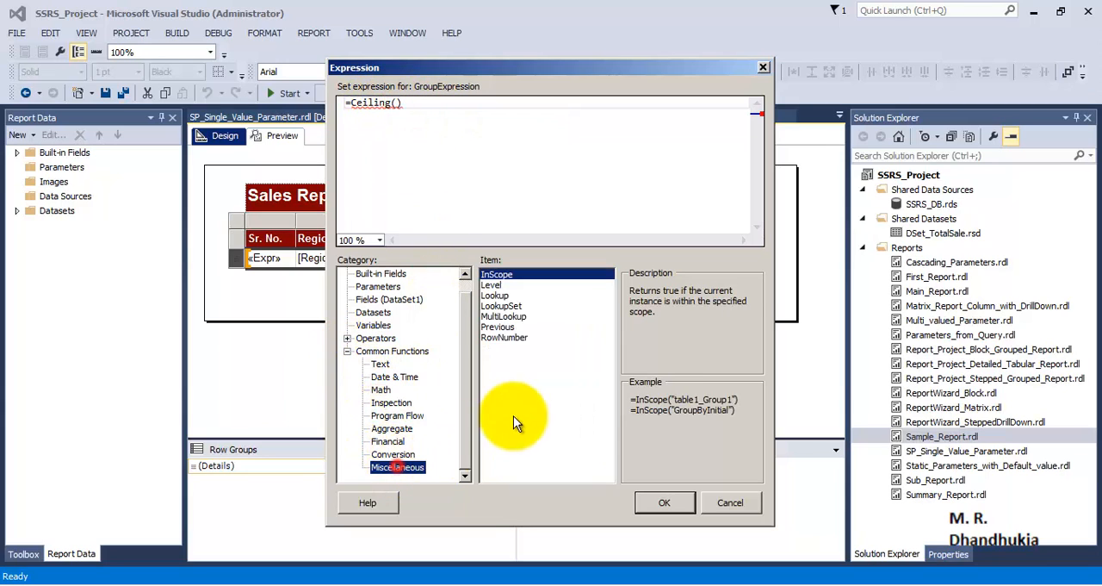
double_click(507, 335)
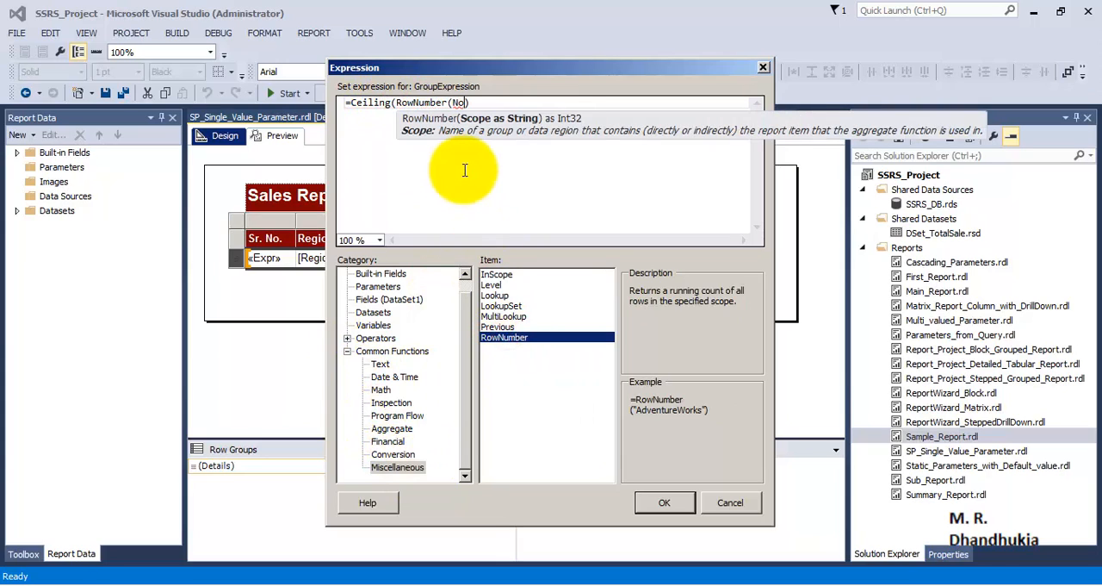
type("Nothing)")
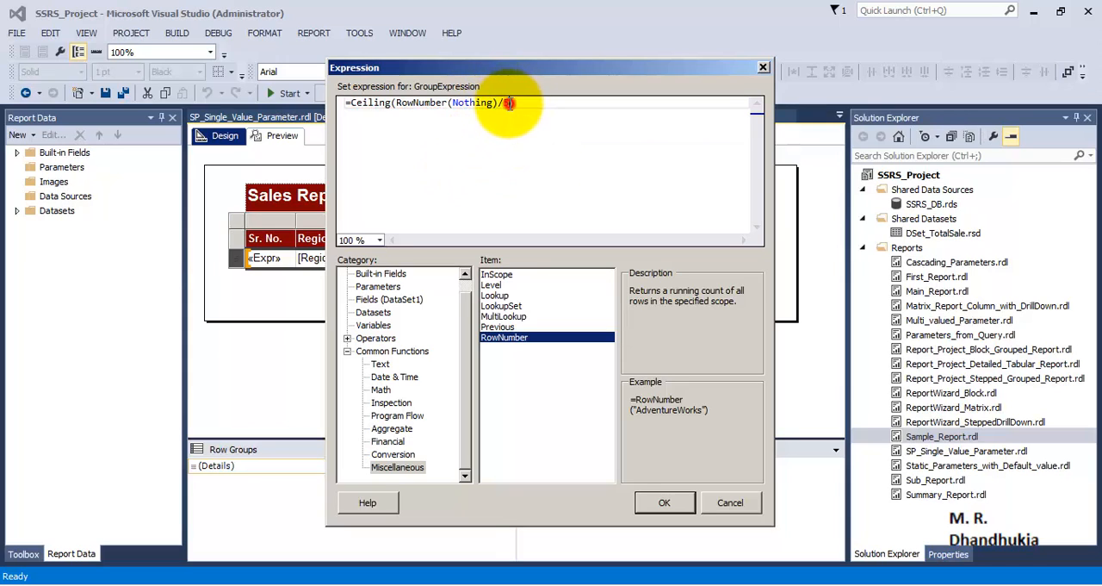
left_click_drag(504, 103, 397, 103)
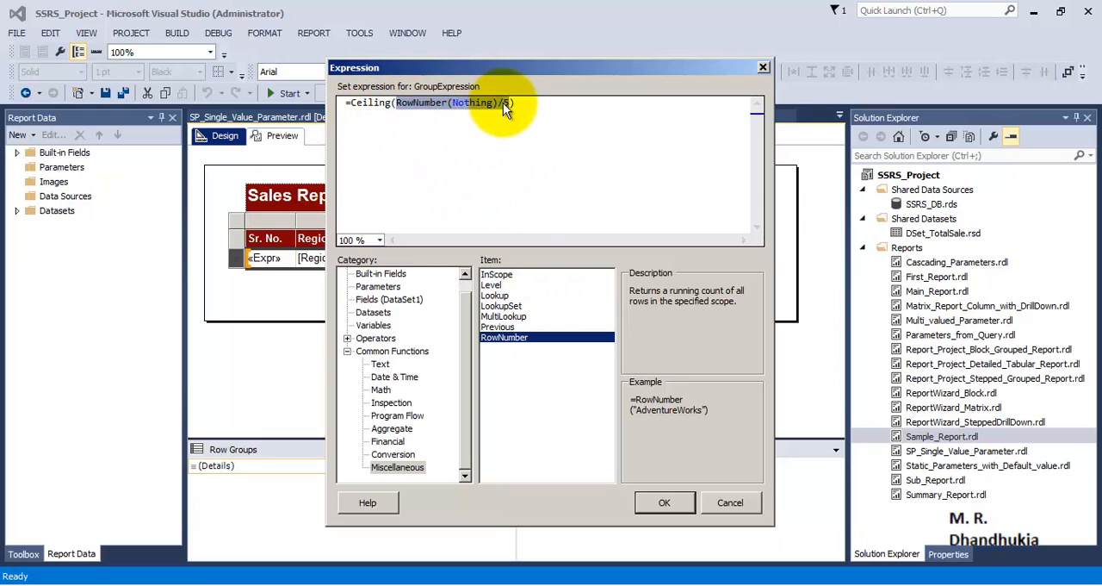
left_click(666, 503)
left_click(634, 345)
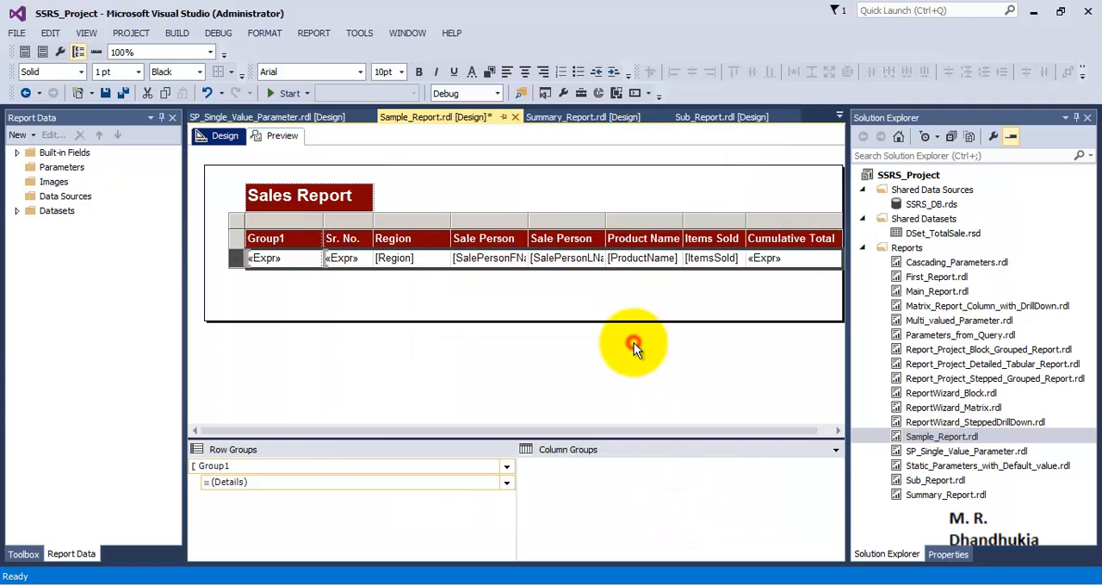
Preview the report, then delete the sort expression from Group1's sorting options
left_click(281, 136)
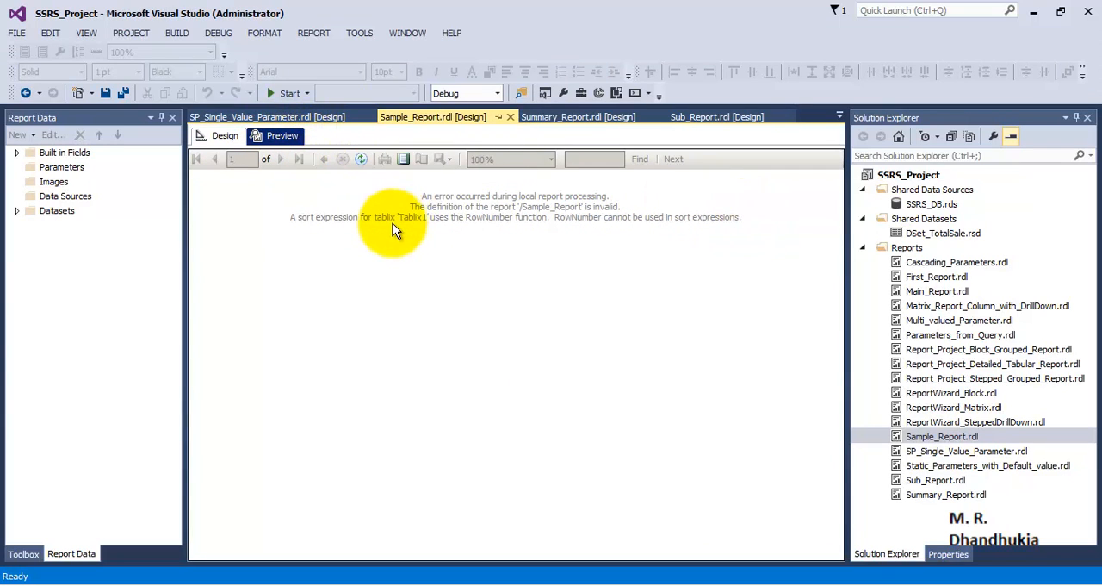
left_click(222, 136)
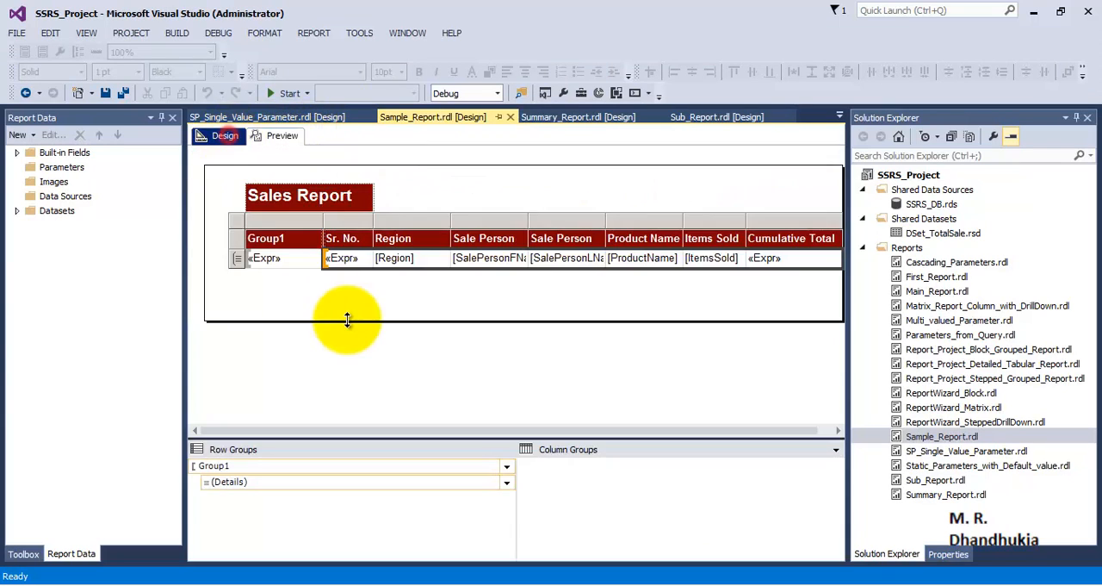
left_click(509, 461)
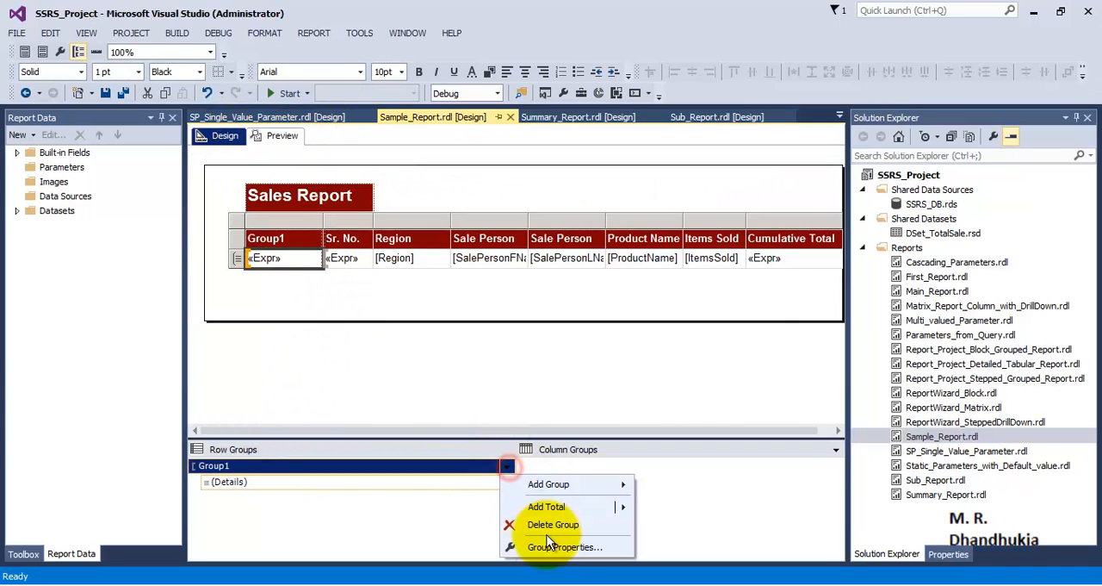
left_click(544, 543)
left_click(352, 175)
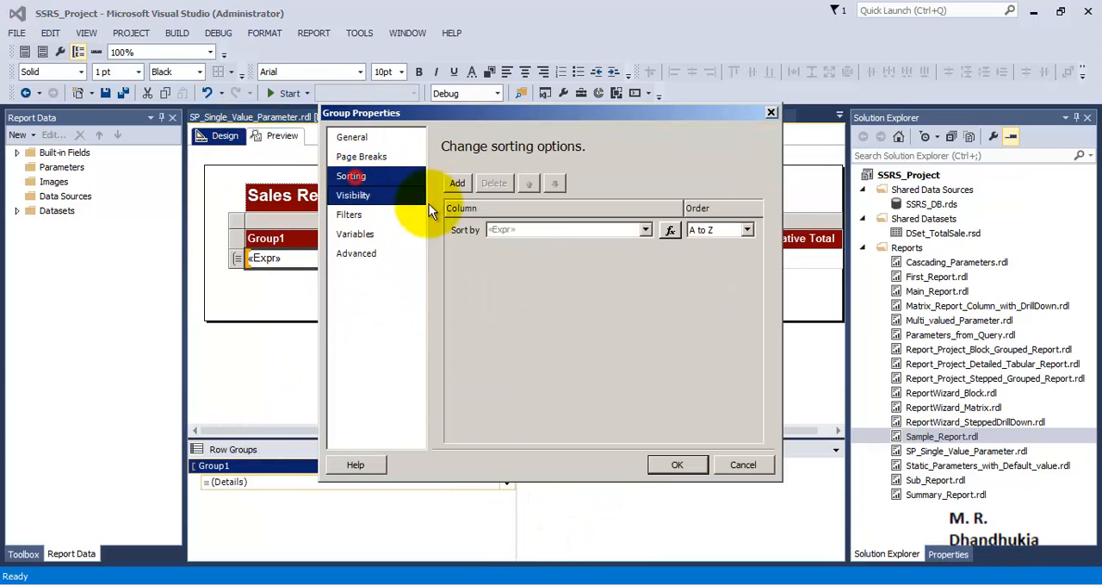
left_click(526, 229)
left_click(494, 183)
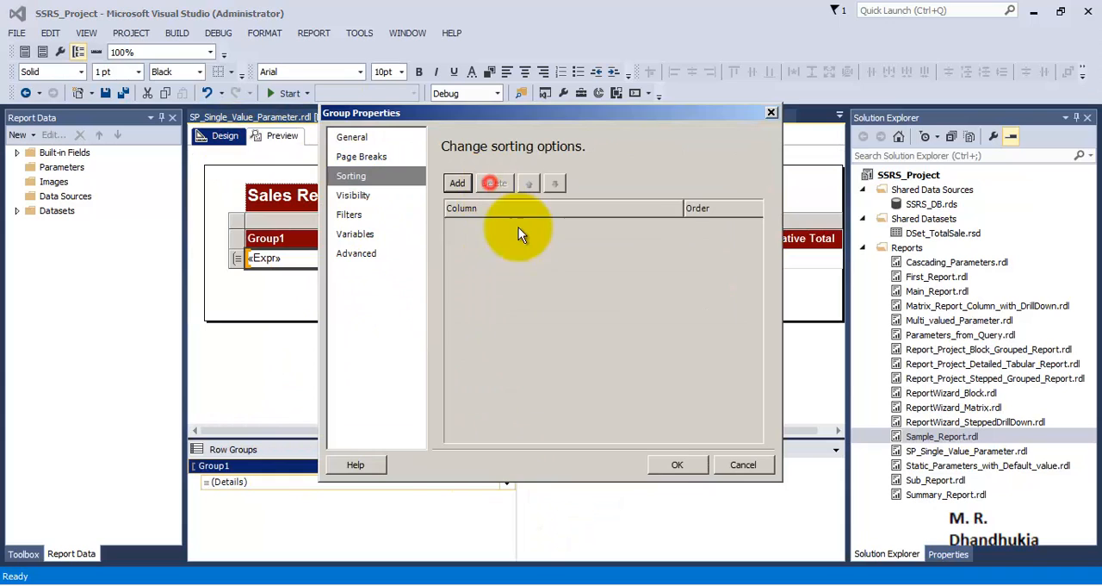
left_click(675, 464)
Save all changes, preview the grouped report, and return to the design layout
left_click(125, 93)
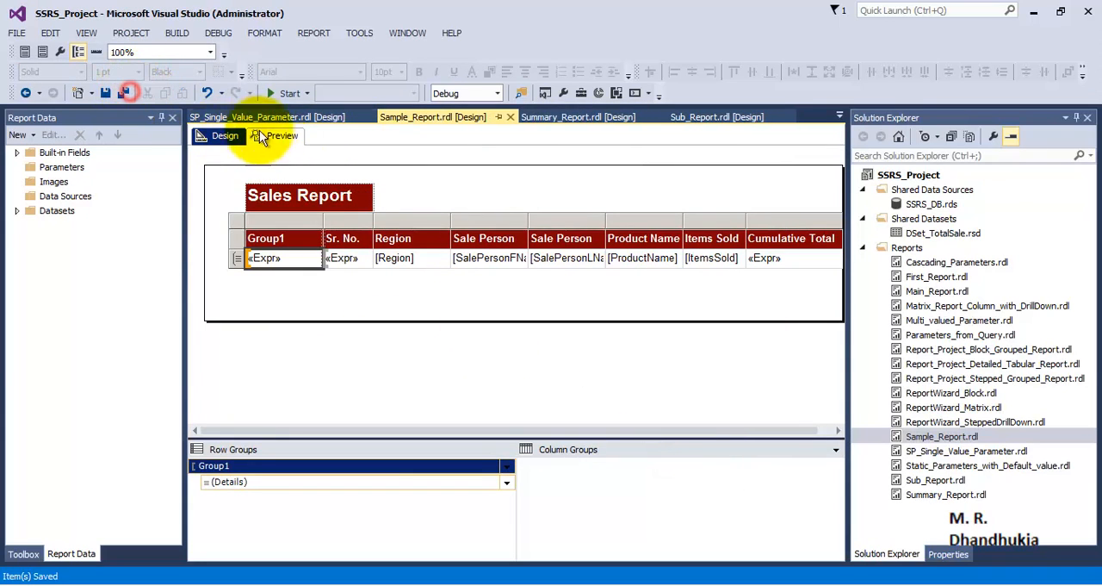
left_click(277, 136)
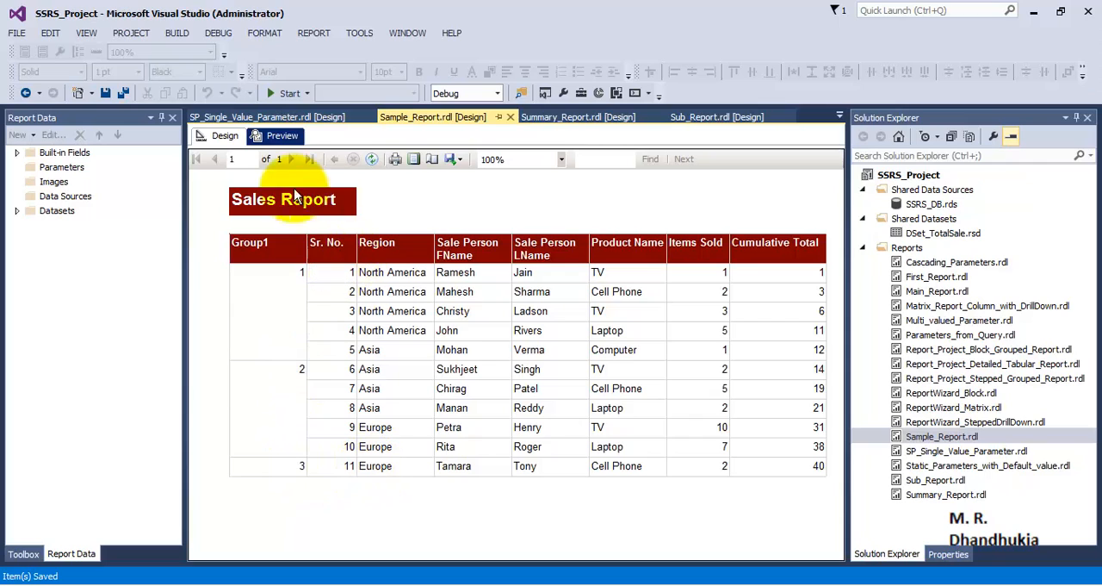
left_click(231, 140)
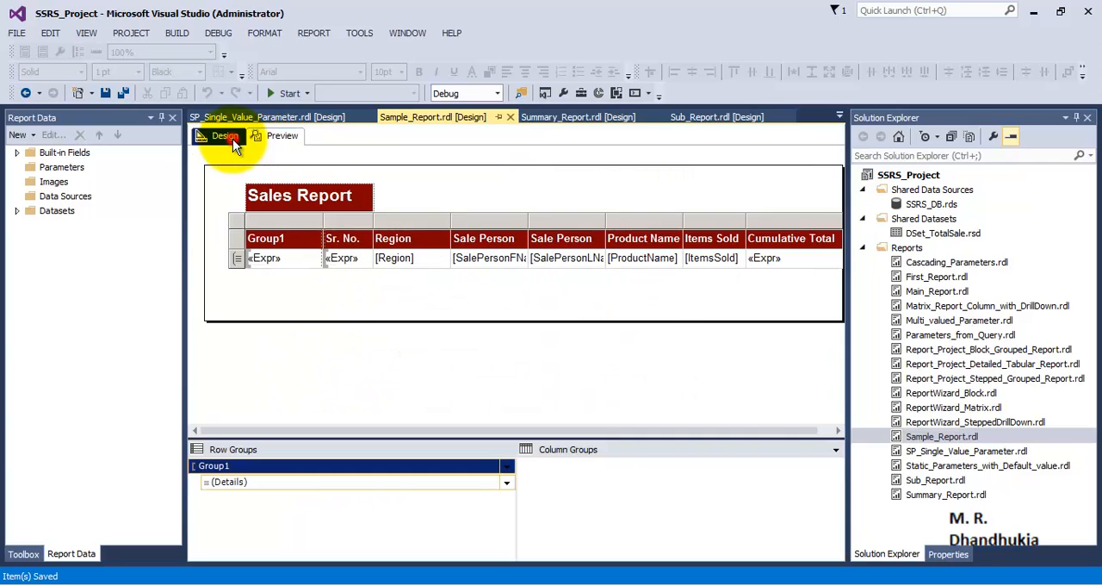
Enable a page break between each instance of Group1
left_click(238, 262)
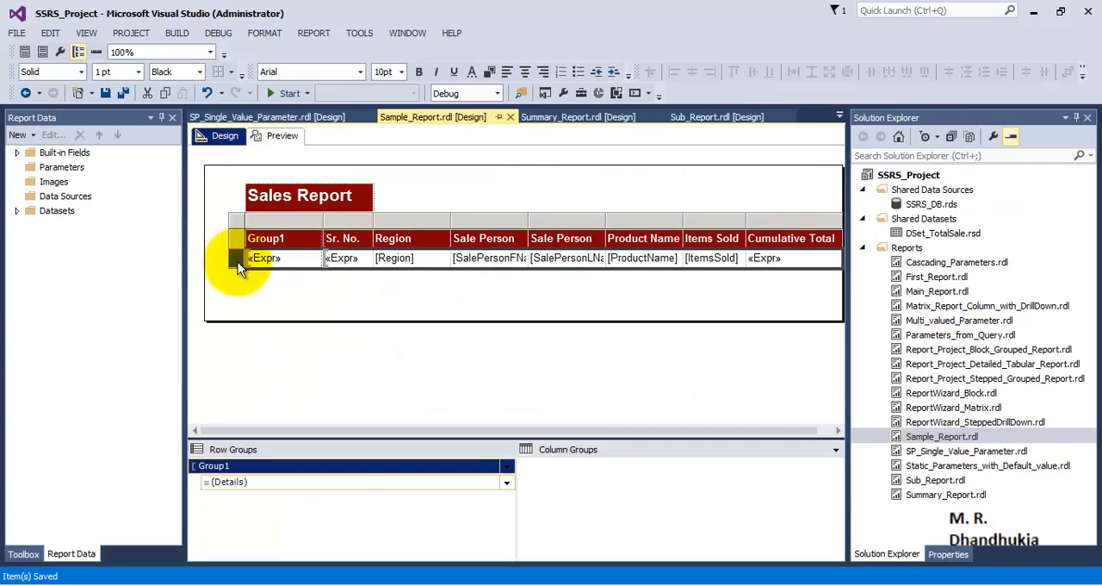
left_click(509, 469)
left_click(516, 546)
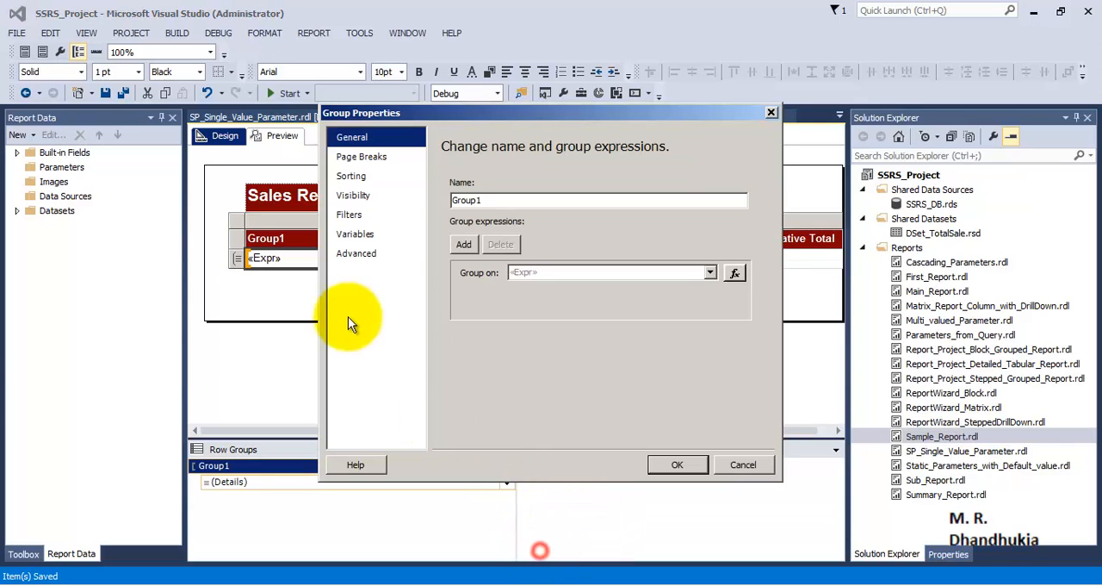
left_click(360, 159)
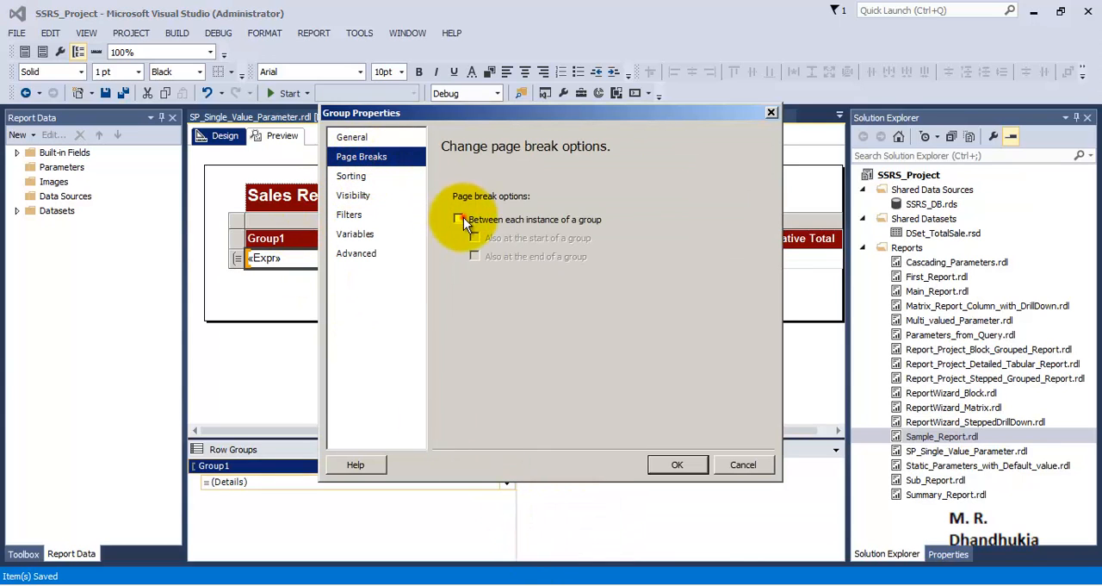
left_click(460, 219)
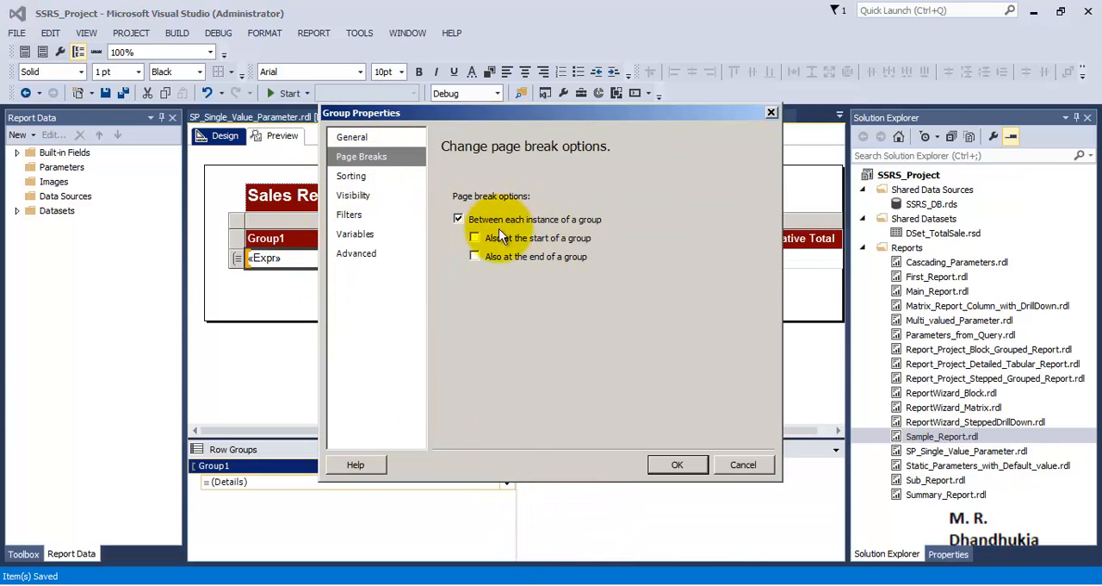
left_click(674, 462)
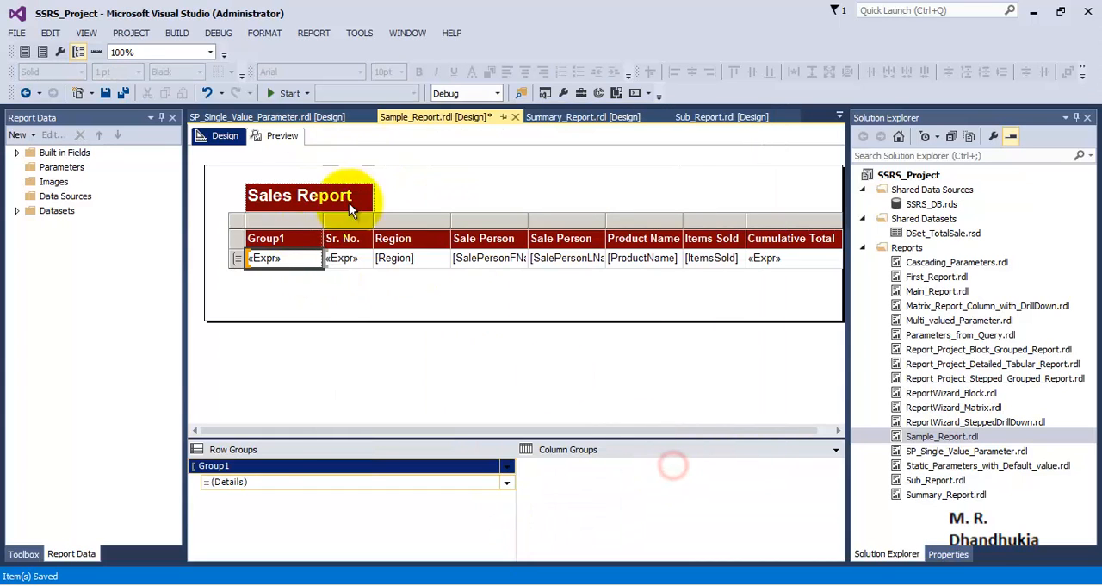
Preview the paginated report and advance to its second page
left_click(271, 138)
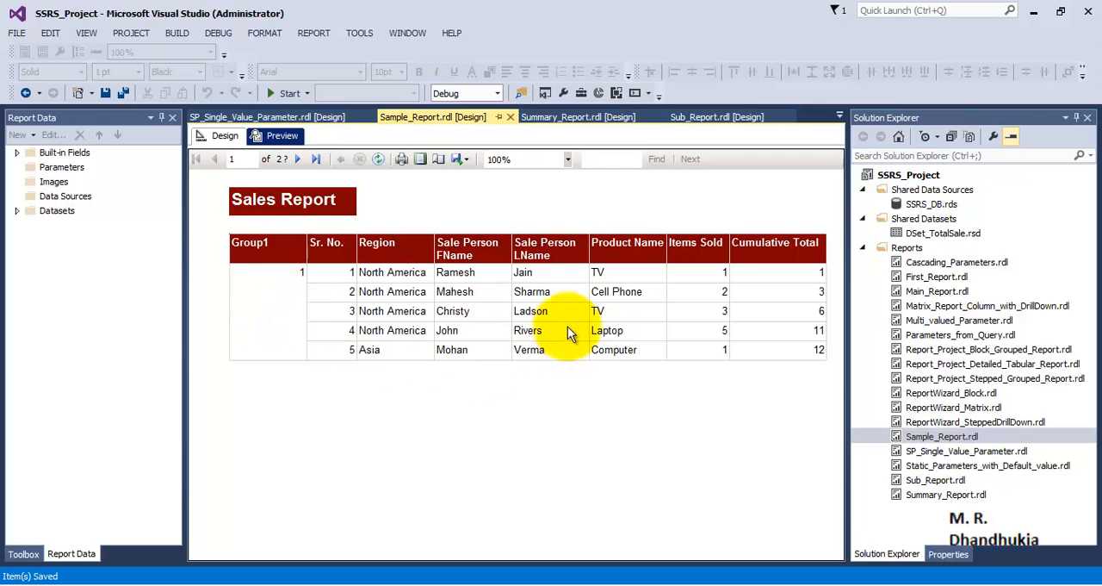
left_click(298, 158)
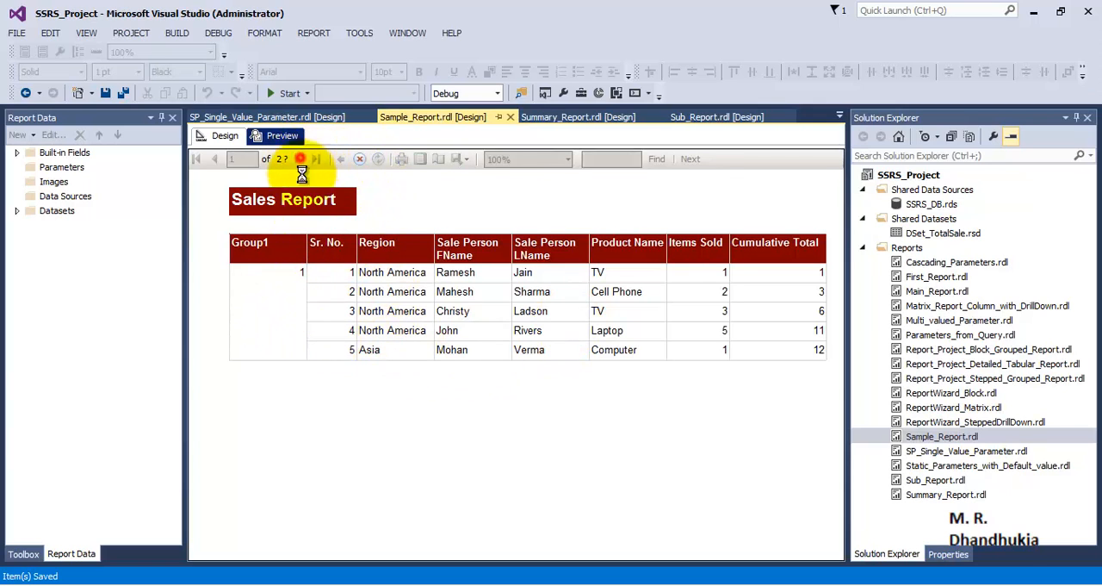
Check the report's last page in the preview, go back to page 1, and return to the design layout
left_click(299, 159)
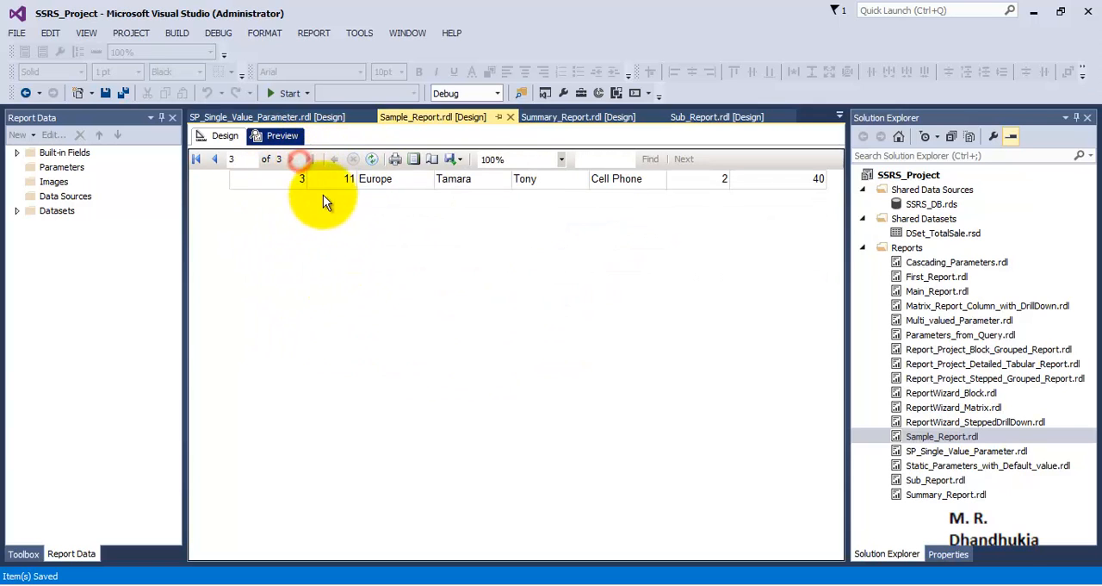
double_click(217, 161)
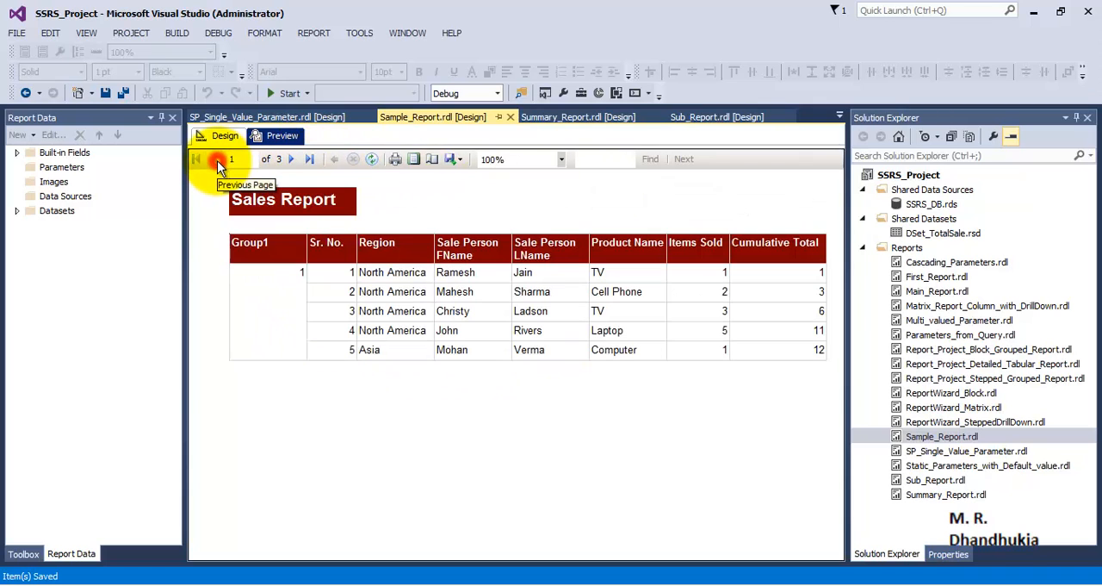
left_click(214, 138)
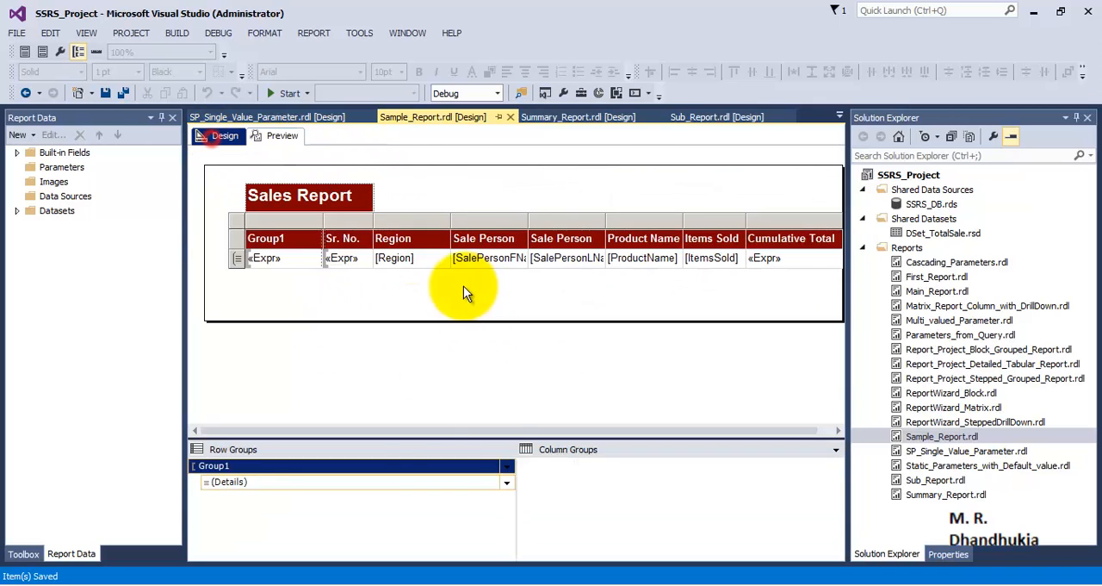
Add a page header to the report
right_click(444, 347)
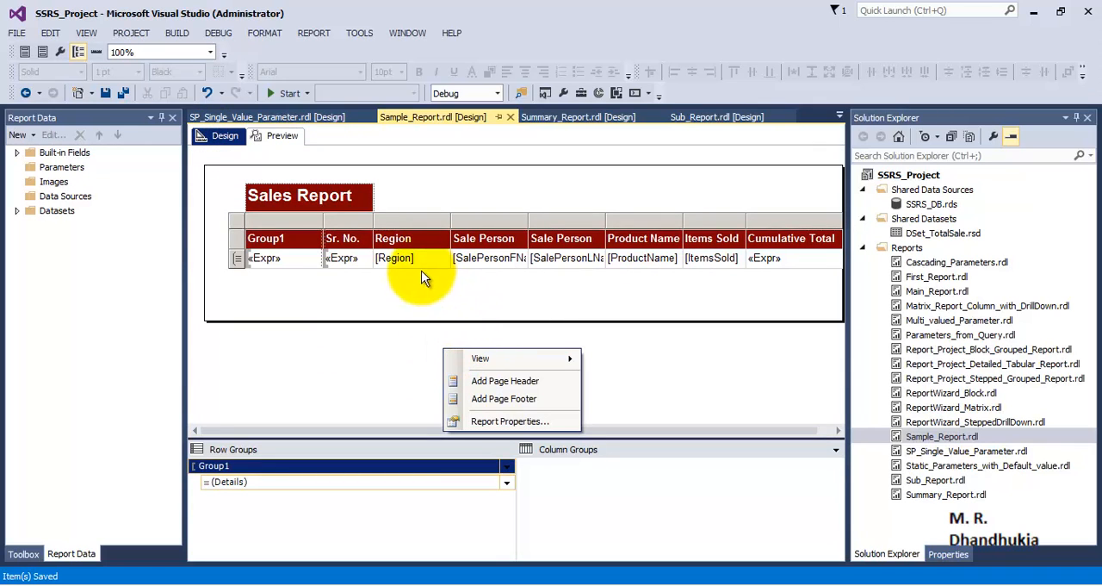
left_click(297, 197)
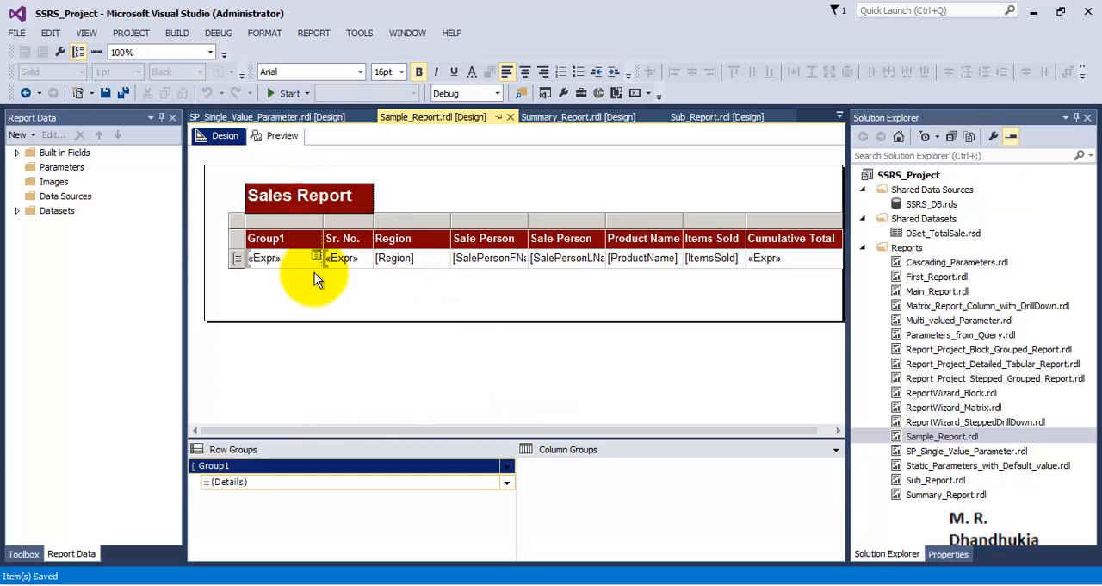
left_click(306, 296)
left_click(282, 258)
left_click(240, 247)
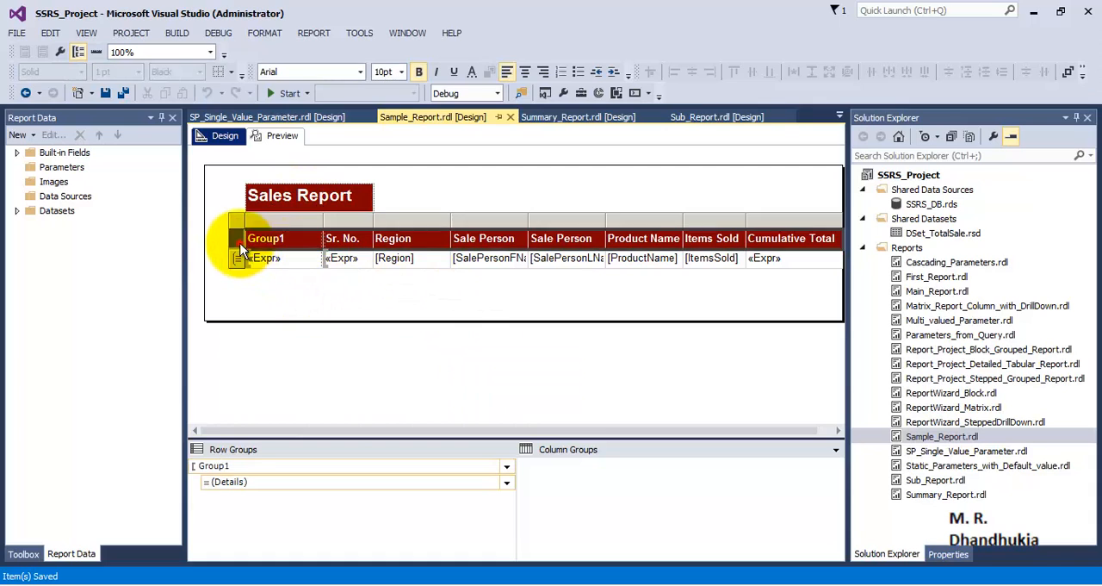
right_click(451, 345)
left_click(507, 383)
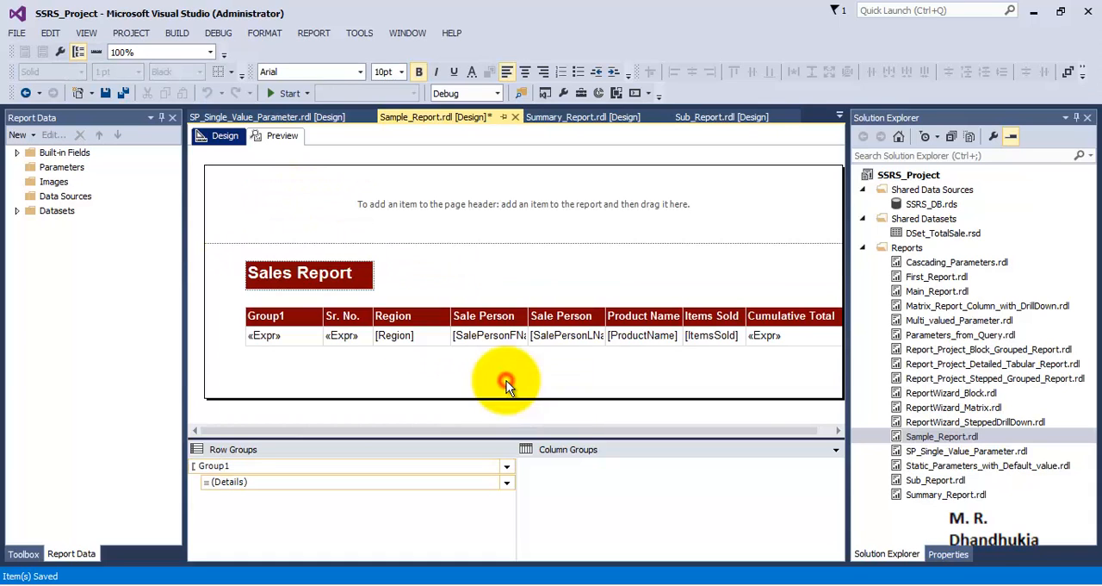
Move the Sales Report title into the upper-left corner of the page header and reduce the header's height to fit it
left_click(357, 272)
left_click_drag(356, 272, 321, 183)
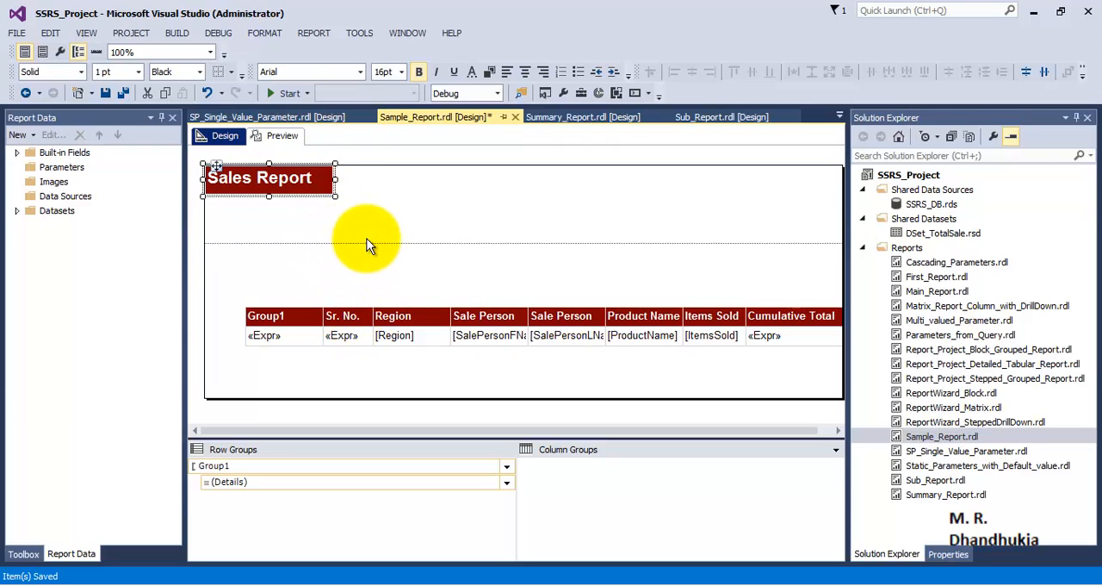
left_click_drag(369, 243, 371, 200)
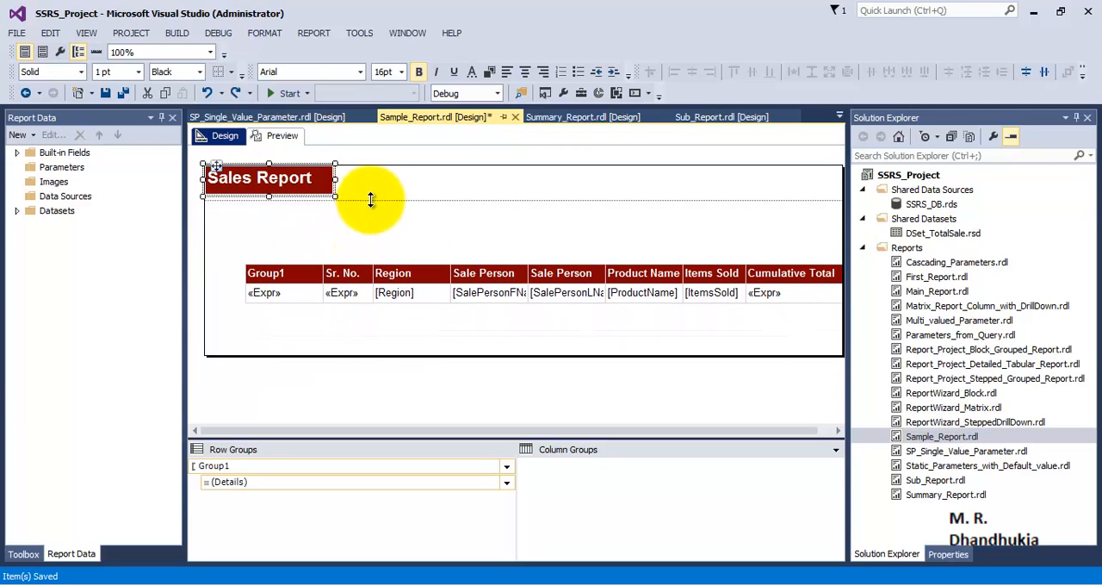
Move the table to the upper-left corner of the report body and tighten the page header's lower edge against the title
left_click(392, 274)
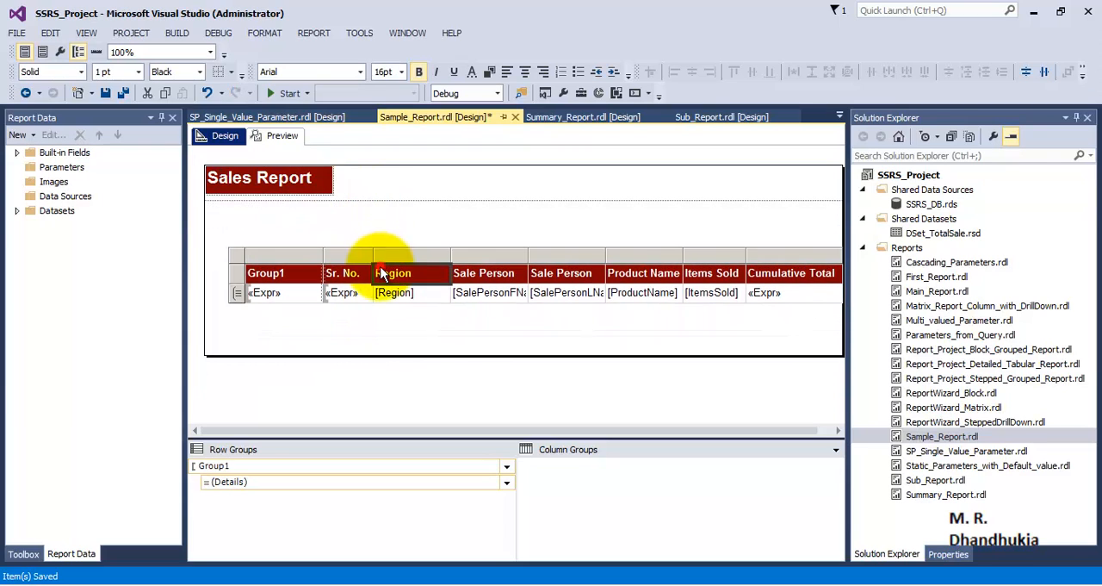
left_click(242, 255)
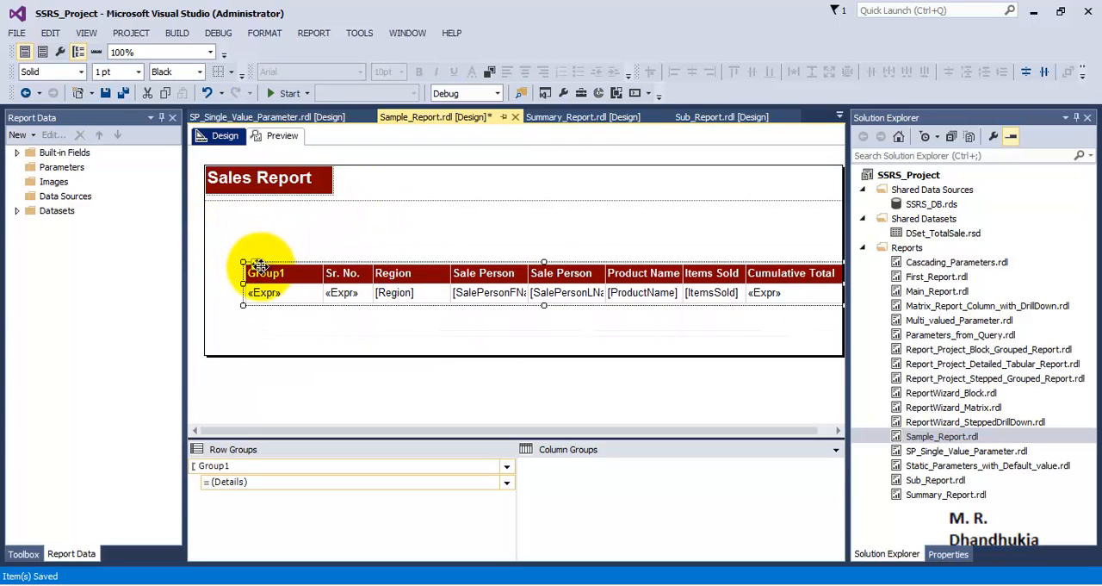
left_click_drag(254, 264, 216, 203)
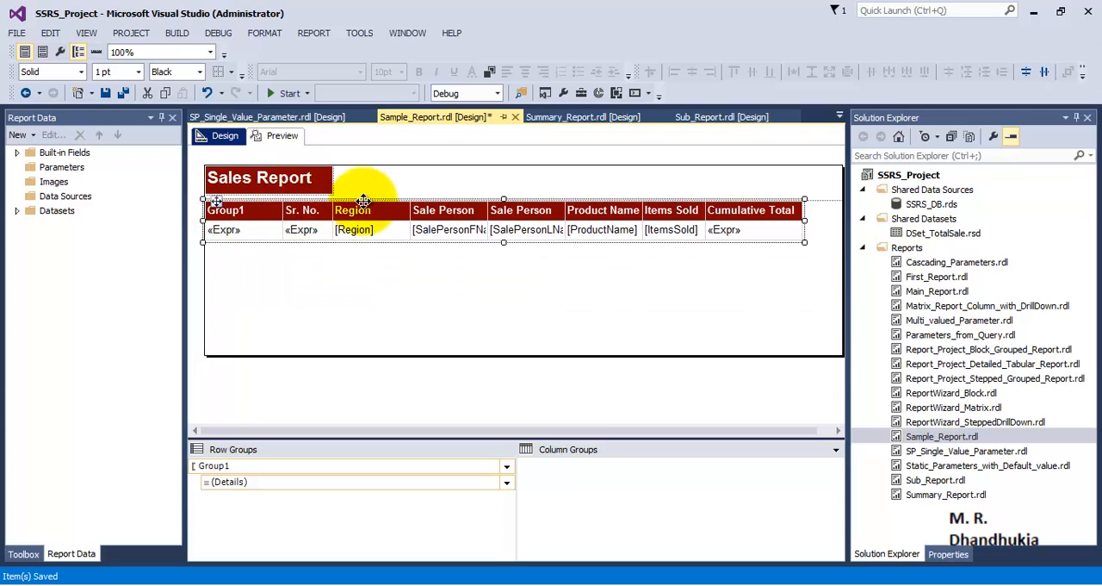
left_click_drag(363, 198, 364, 194)
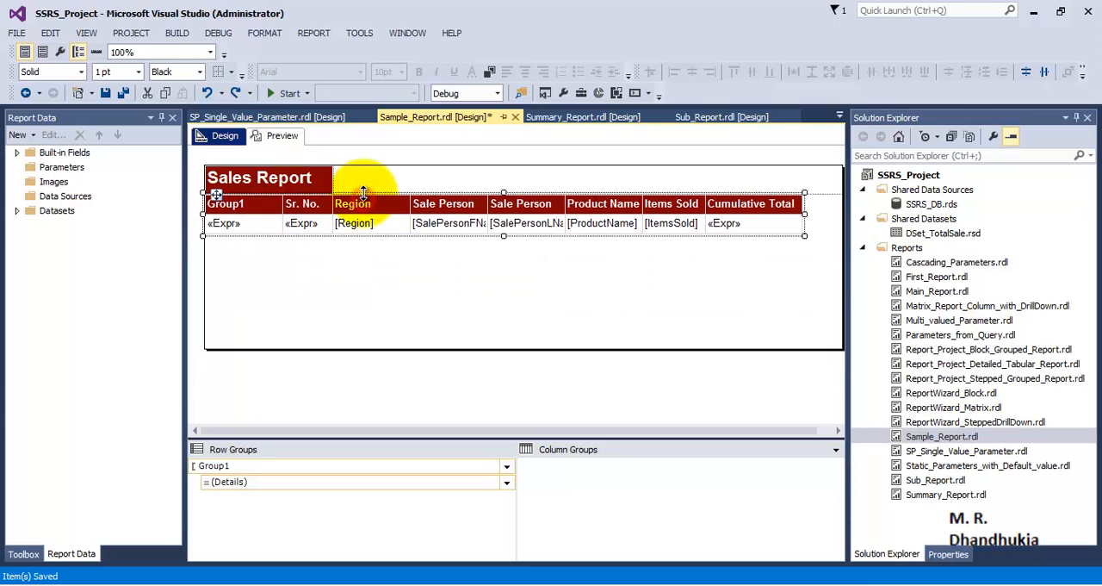
left_click(451, 280)
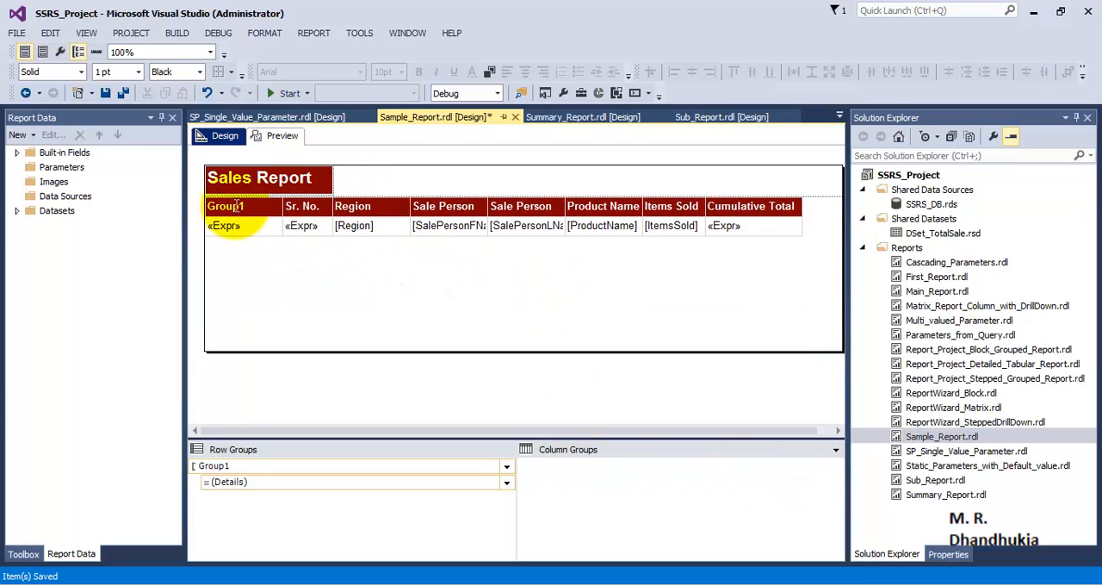
Delete the Group1 column from the table using the Delete columns only option, keeping its group
left_click(295, 207)
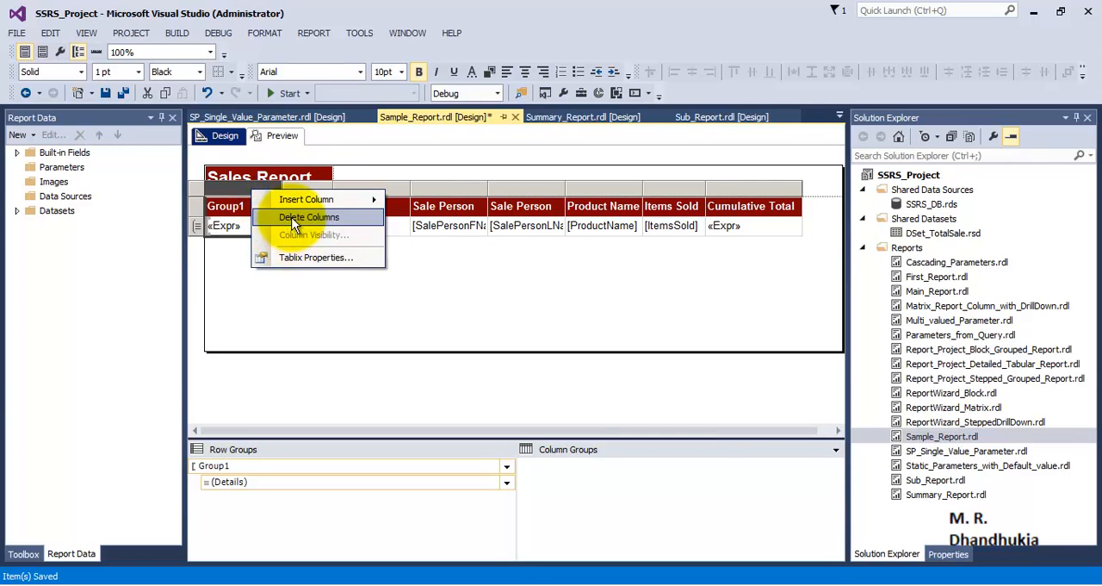
left_click(293, 217)
left_click(444, 299)
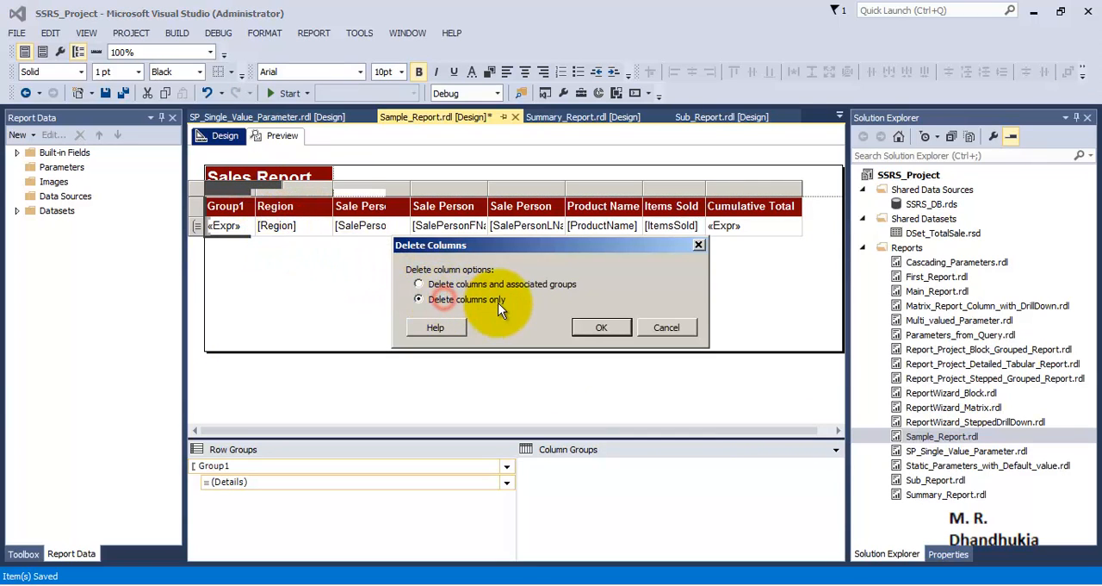
left_click(591, 326)
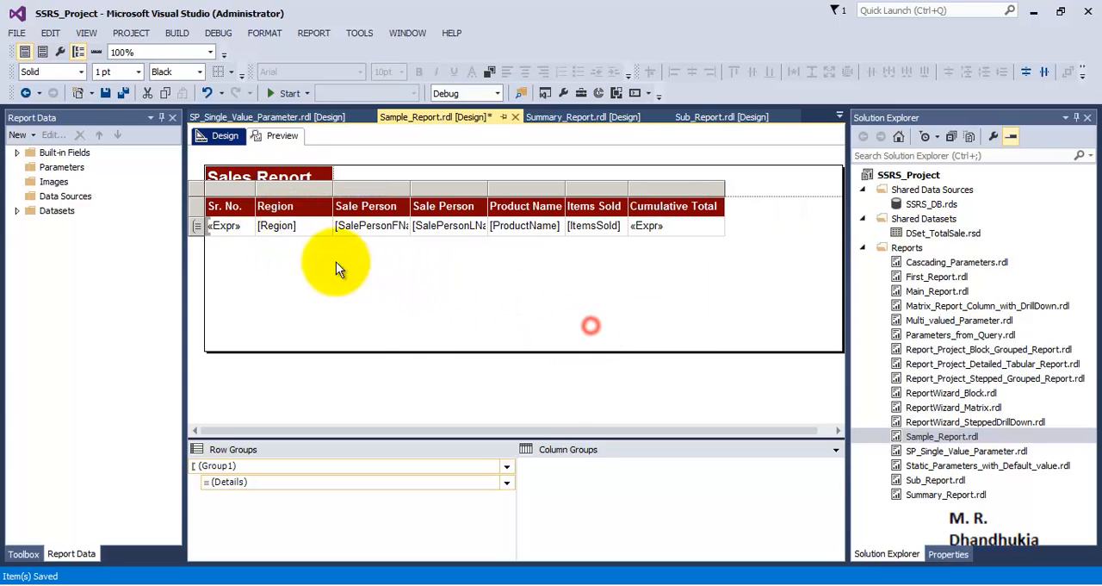
Preview the report, page through to page 3 and back to the first page, and return to the design layout
left_click(269, 136)
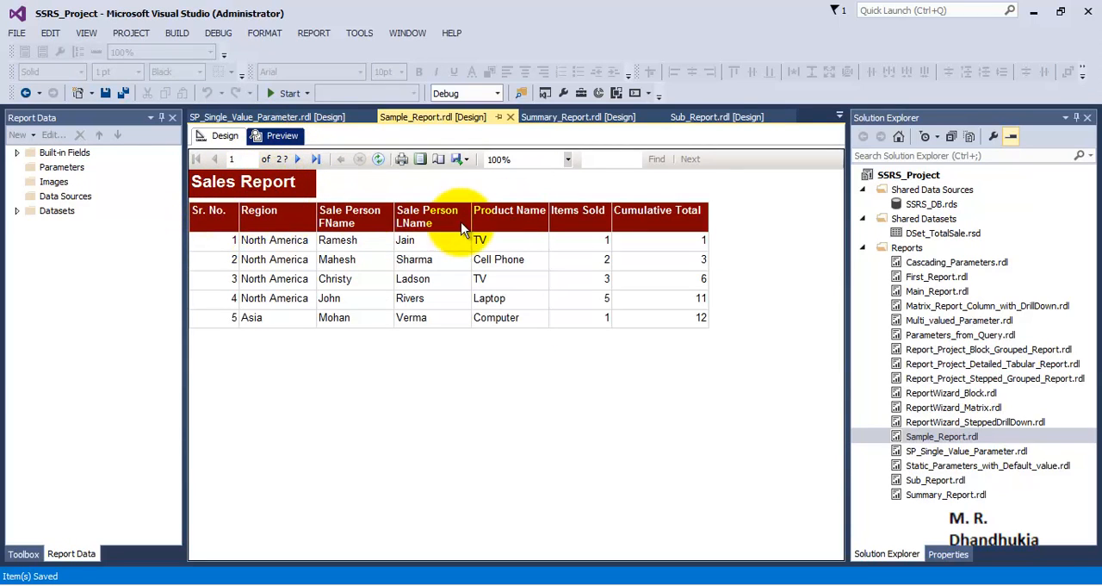
left_click(298, 159)
left_click(298, 158)
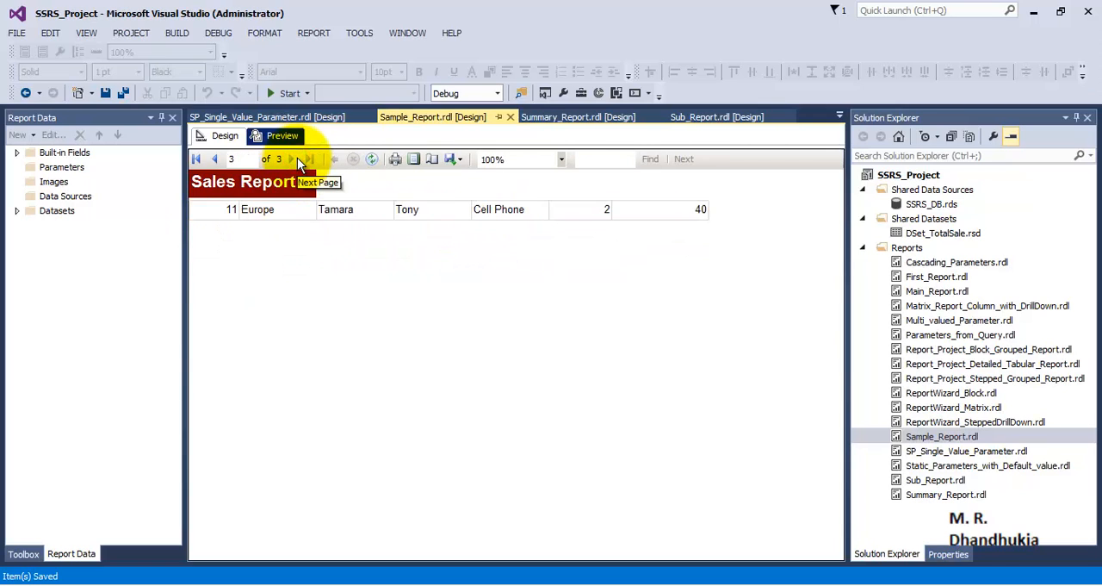
left_click(197, 159)
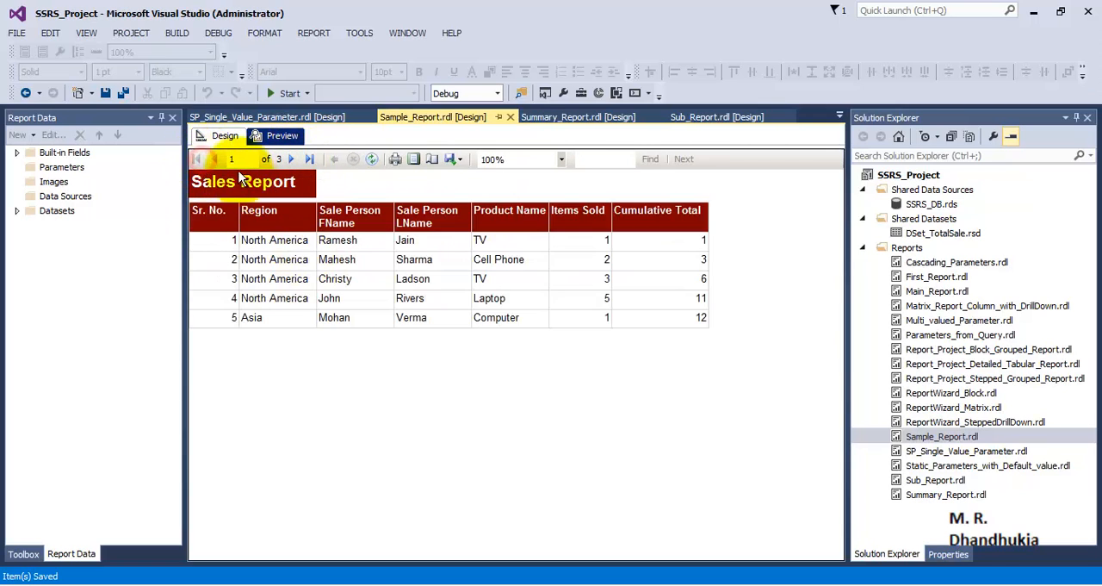
left_click(222, 137)
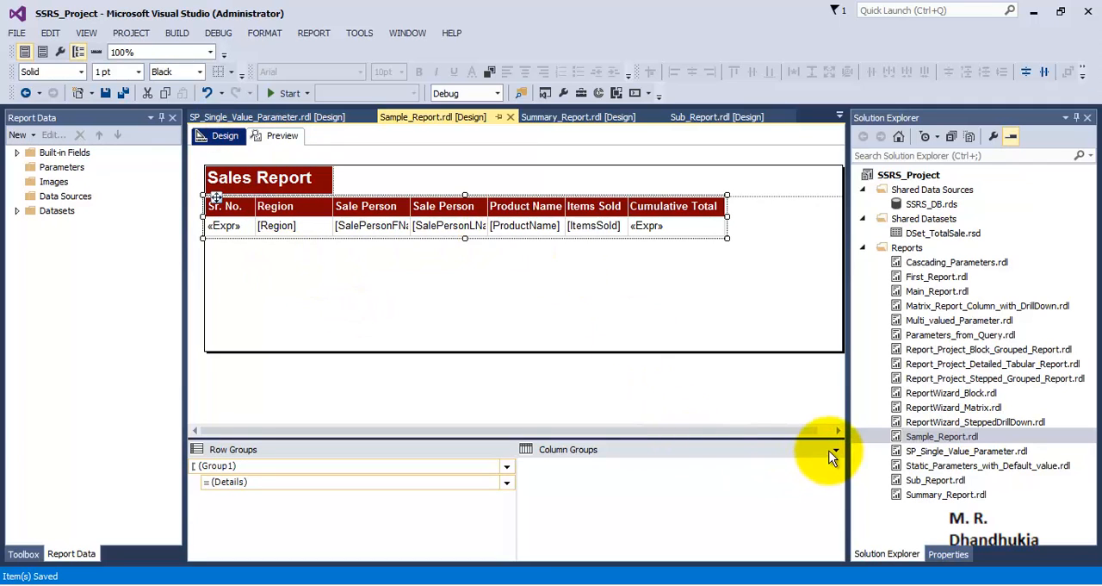
Turn on Advanced Mode for the grouping pane to show the static row and column members
left_click(834, 450)
left_click(862, 466)
left_click(542, 465)
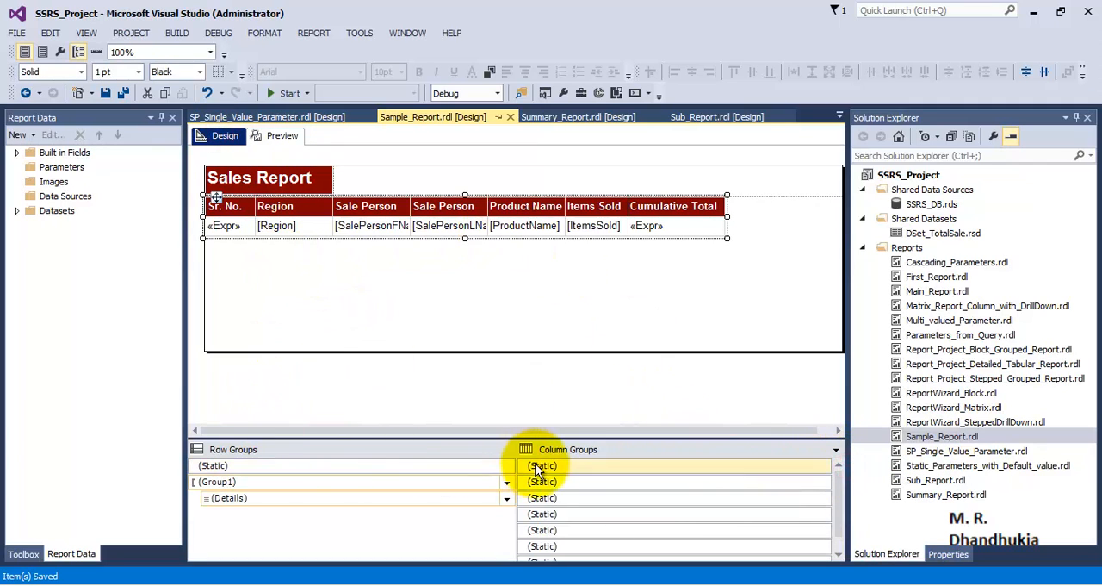
For the static row group member of the table header, set RepeatOnNewPage to True and KeepWithGroup to After
left_click(461, 466)
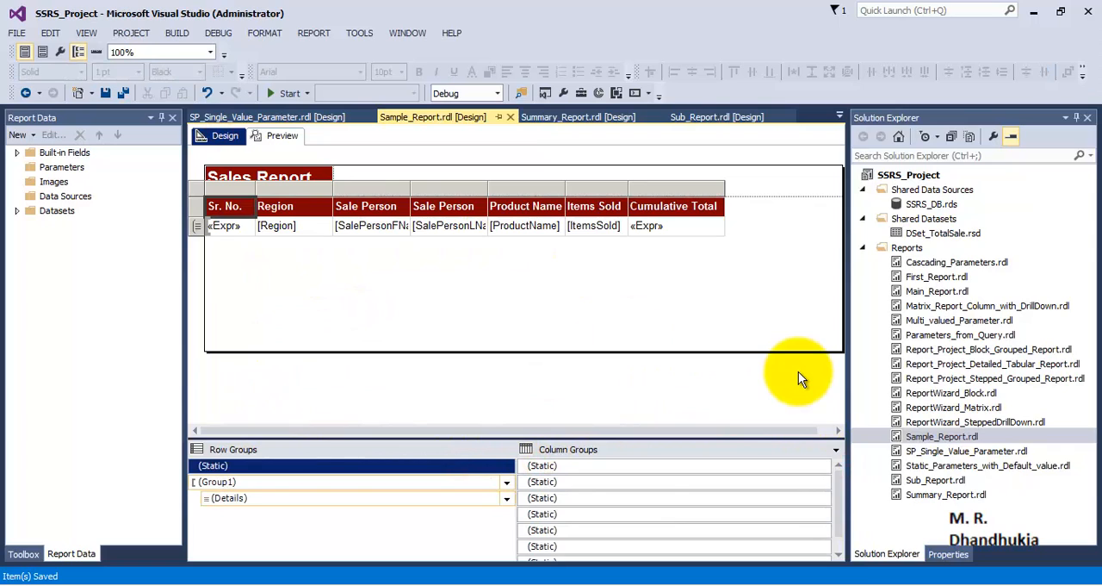
key("F4")
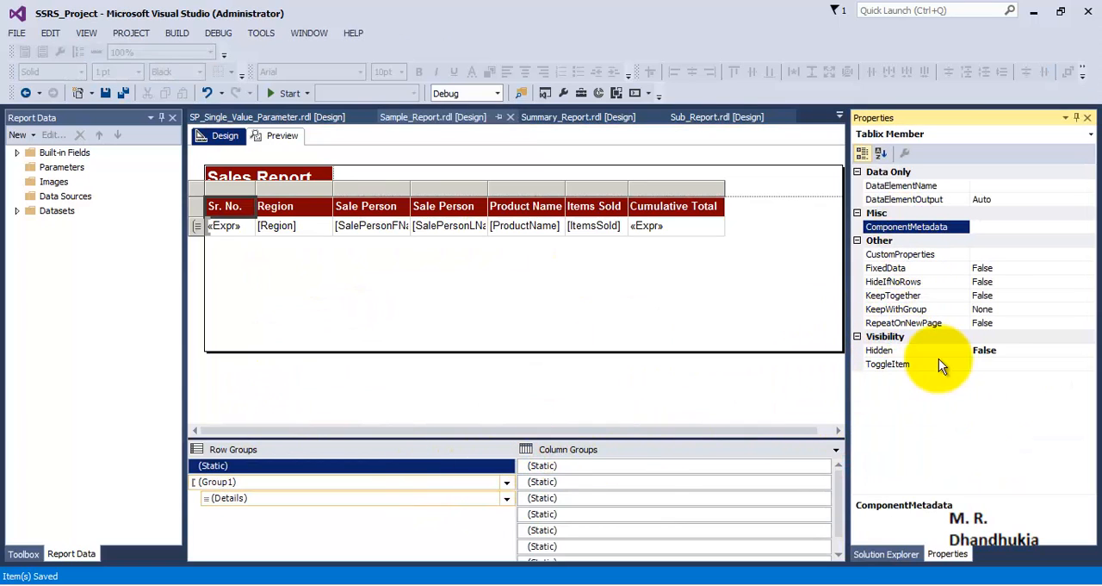
left_click(938, 324)
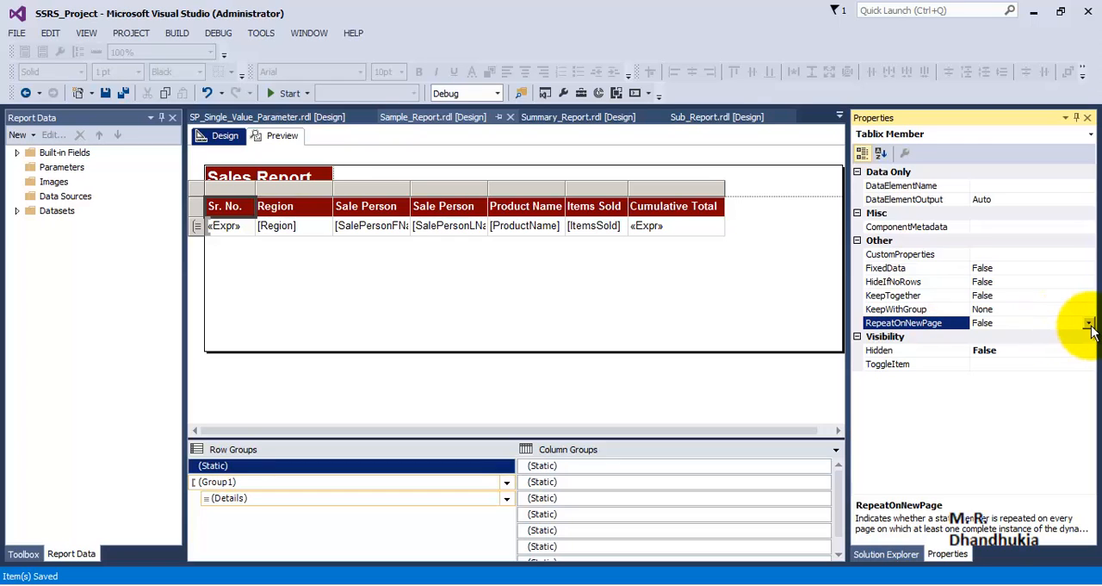
left_click(1090, 324)
left_click(1000, 337)
left_click(1008, 308)
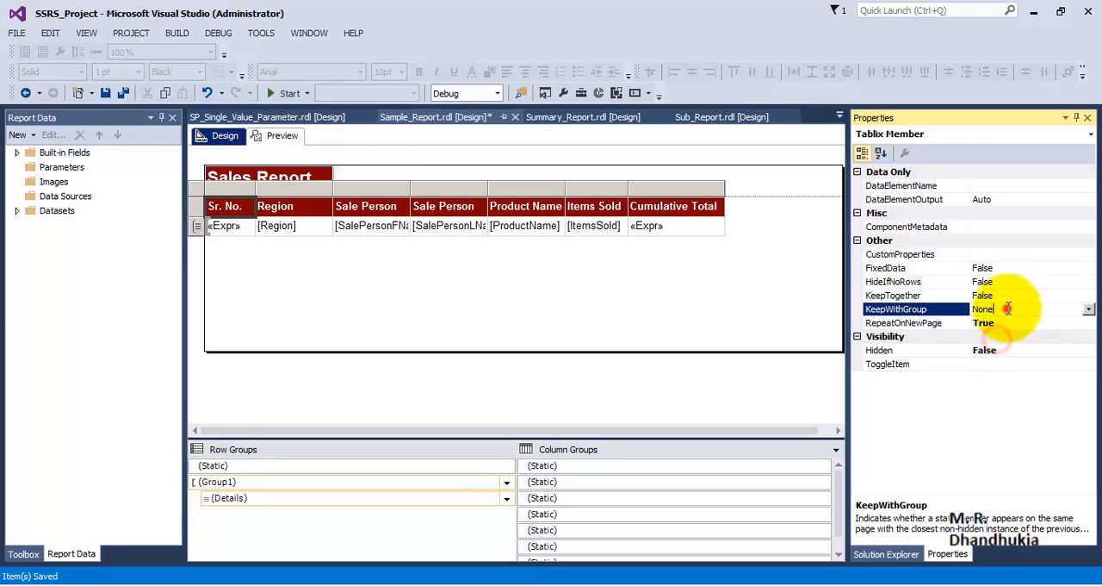
left_click(1089, 308)
left_click(995, 351)
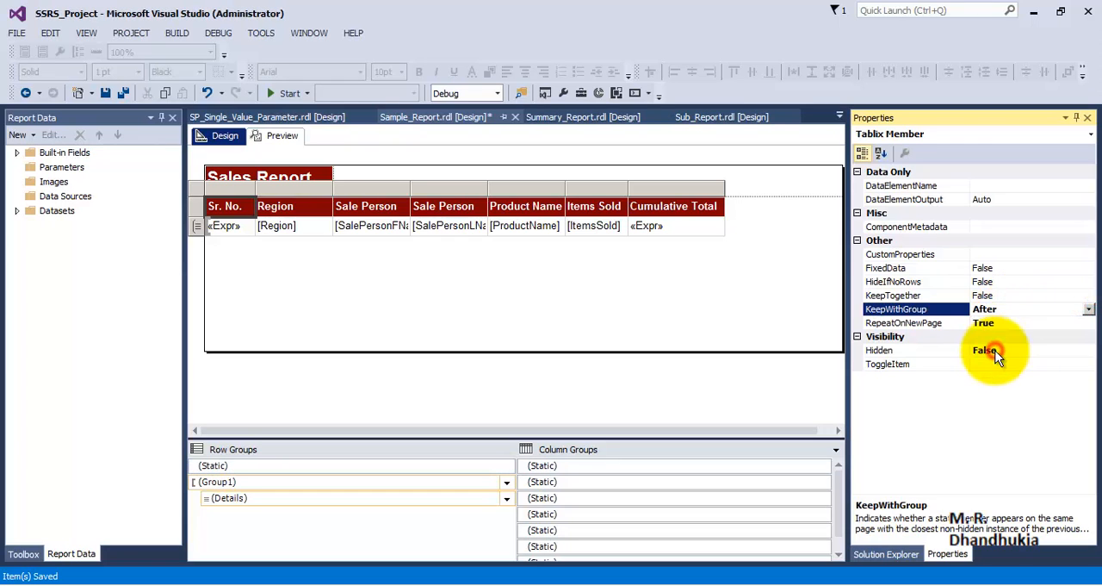
left_click(399, 289)
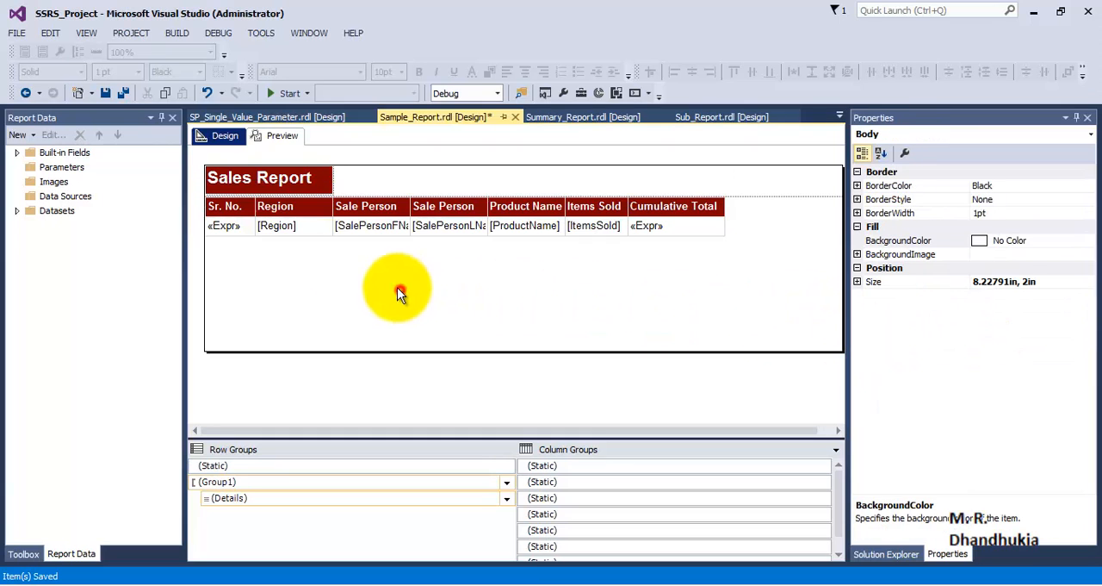
Save all changes, preview the report, and page through to page 3 and back to page 1 to check the repeated headers
left_click(123, 93)
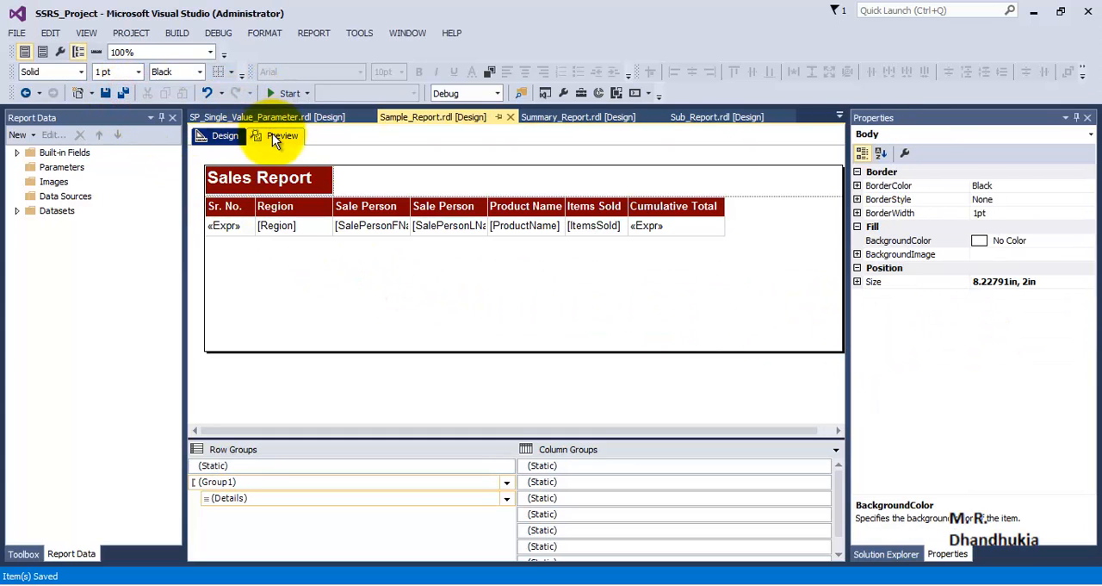
left_click(276, 136)
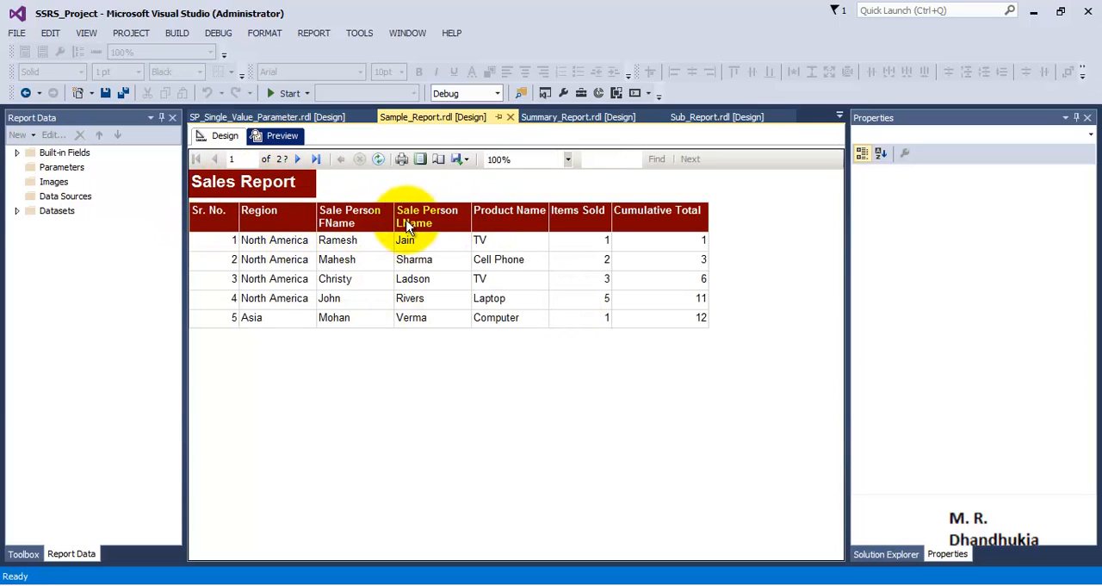
left_click(298, 159)
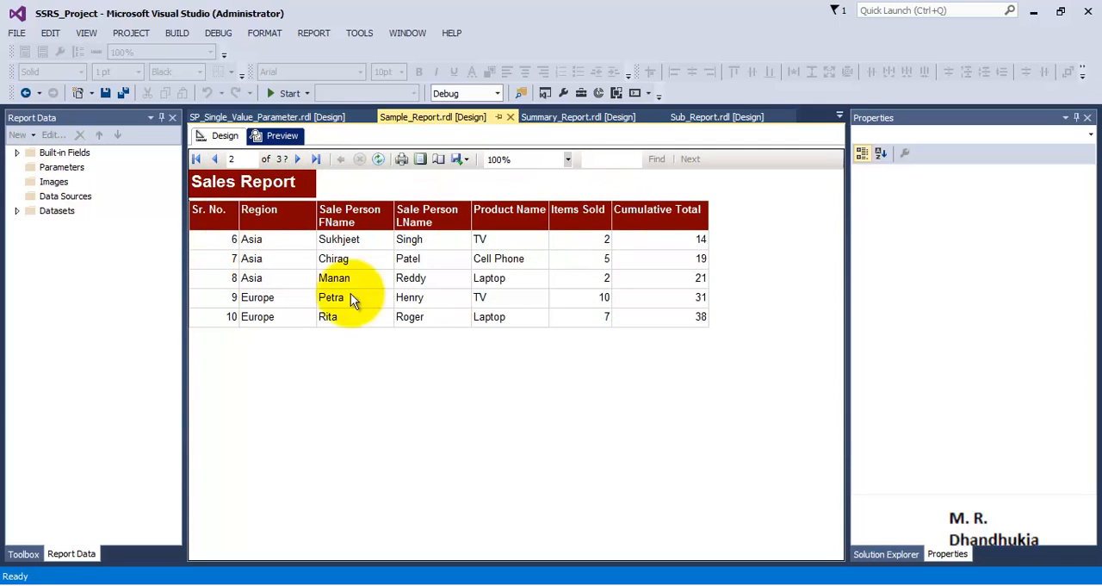
left_click(298, 159)
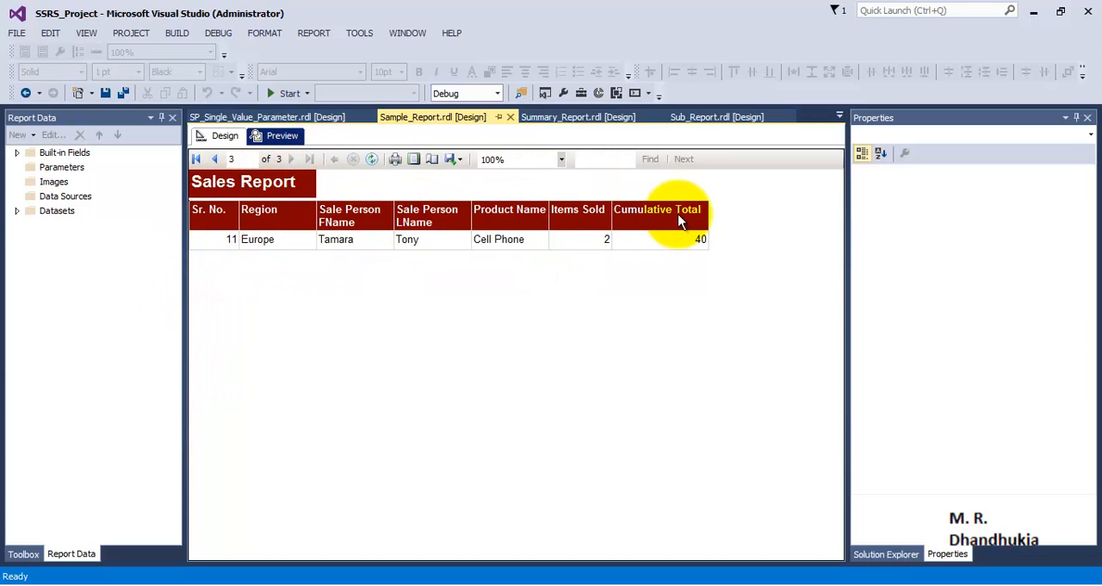
left_click(214, 160)
left_click(216, 162)
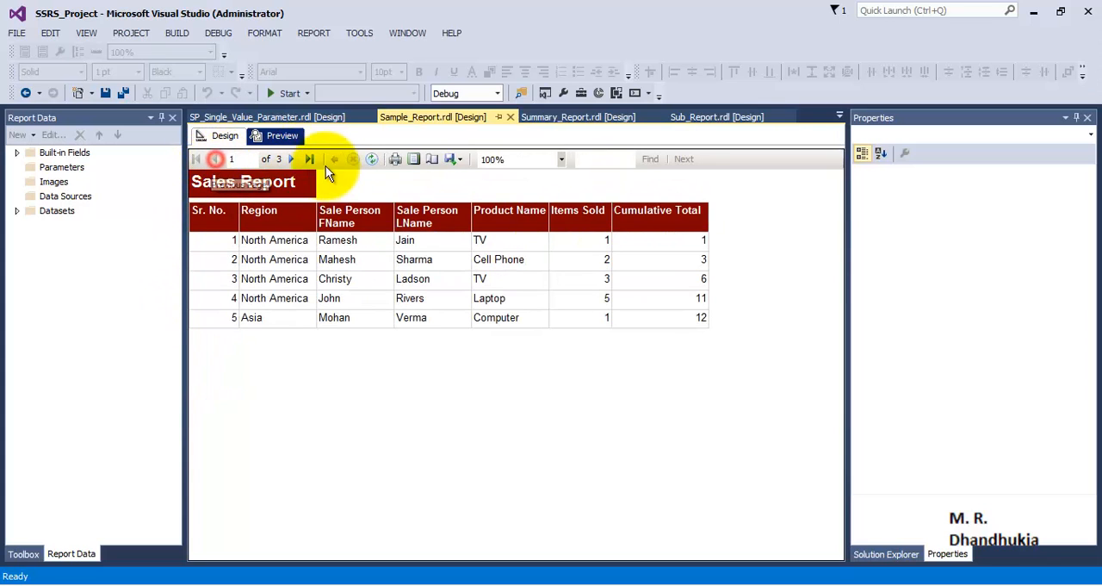